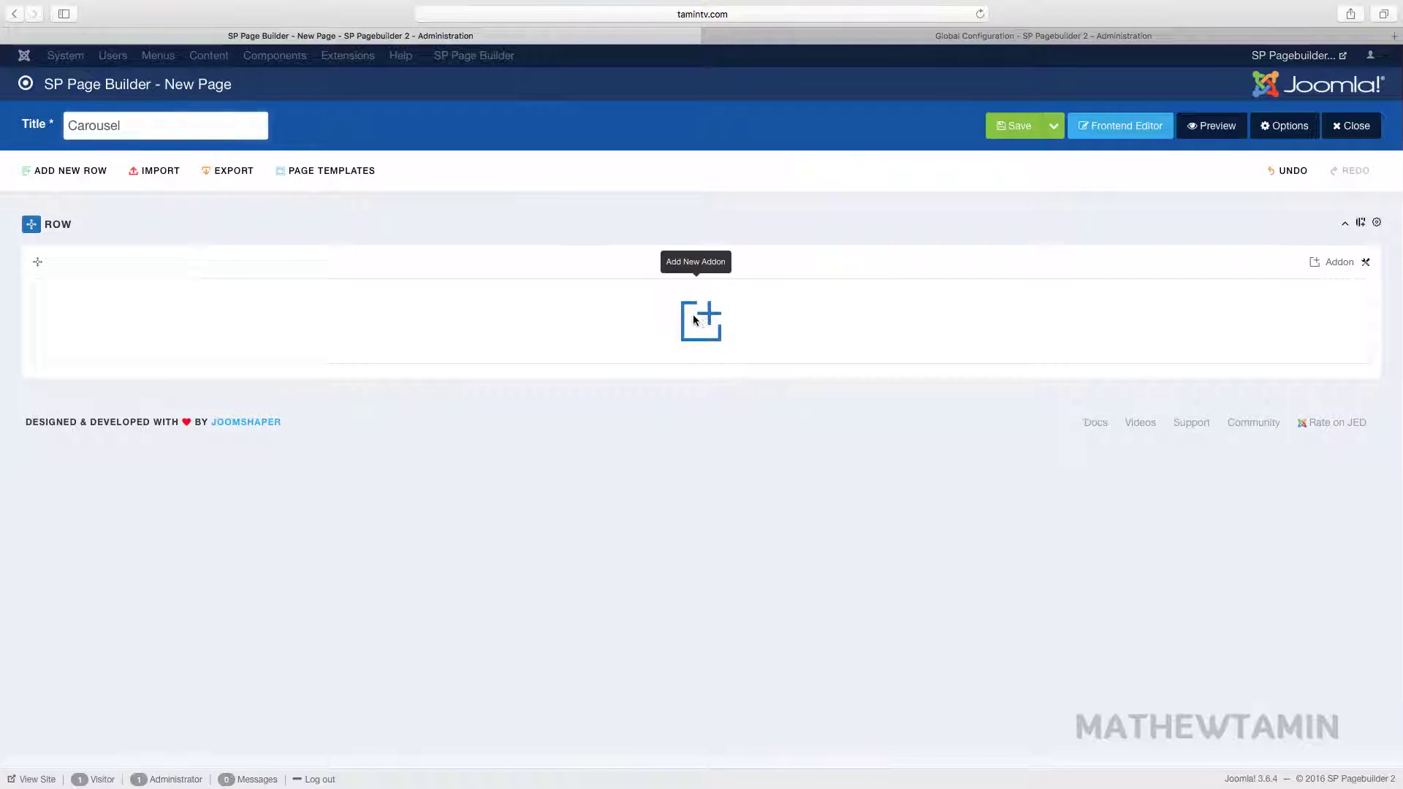
- Add a Carousel addon to the empty column from the Addons List
click(693, 319)
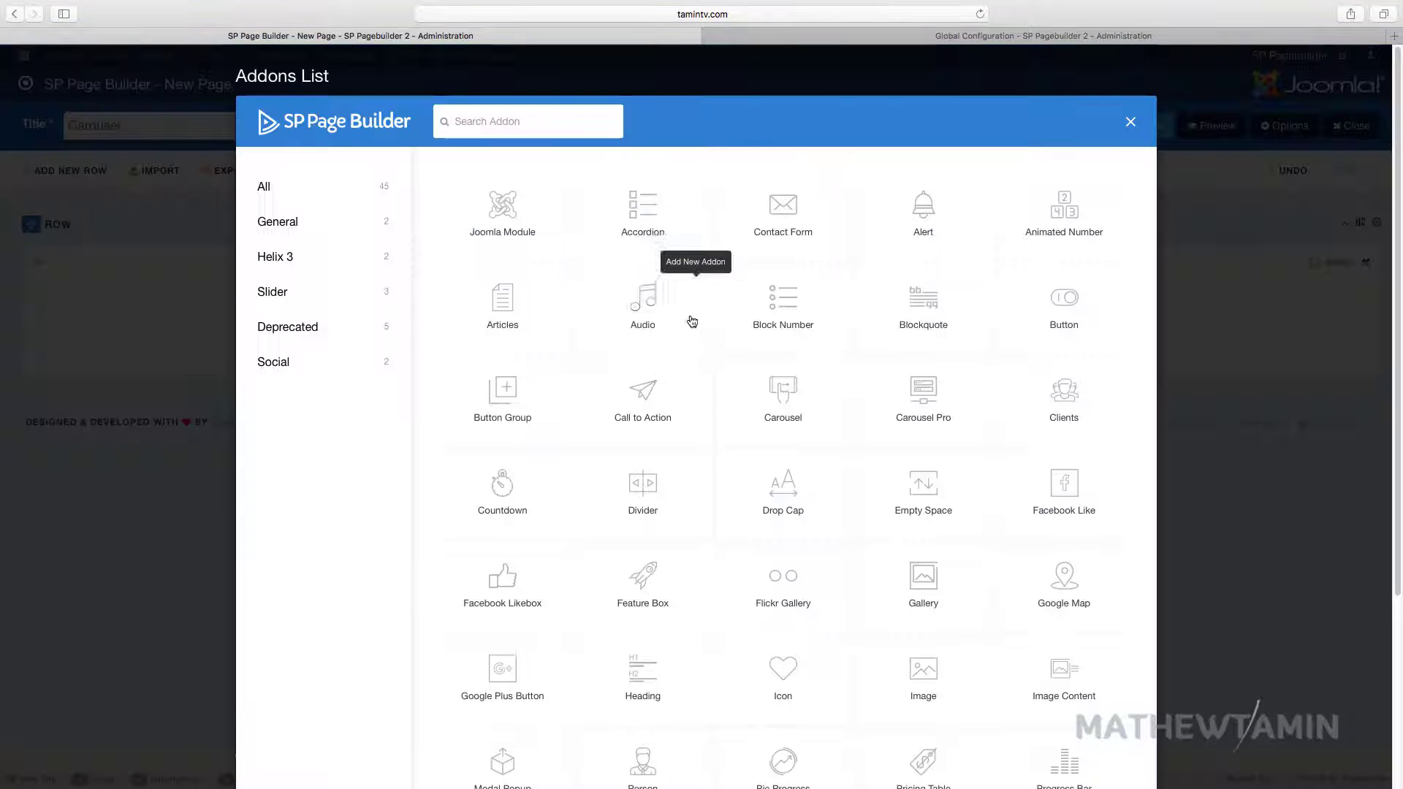
click(784, 395)
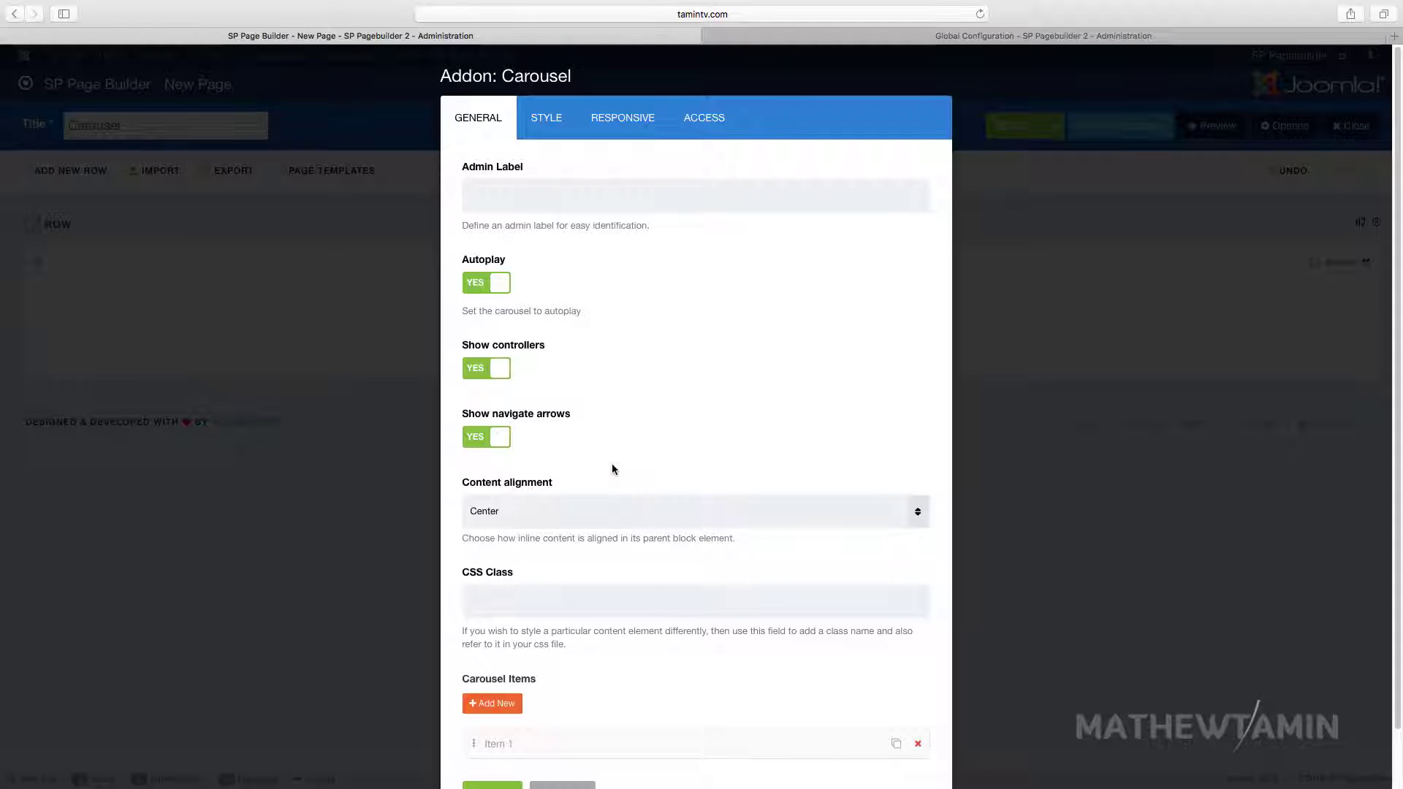
- Leave the carousel's content alignment at Center
scroll(612, 469, down, 2)
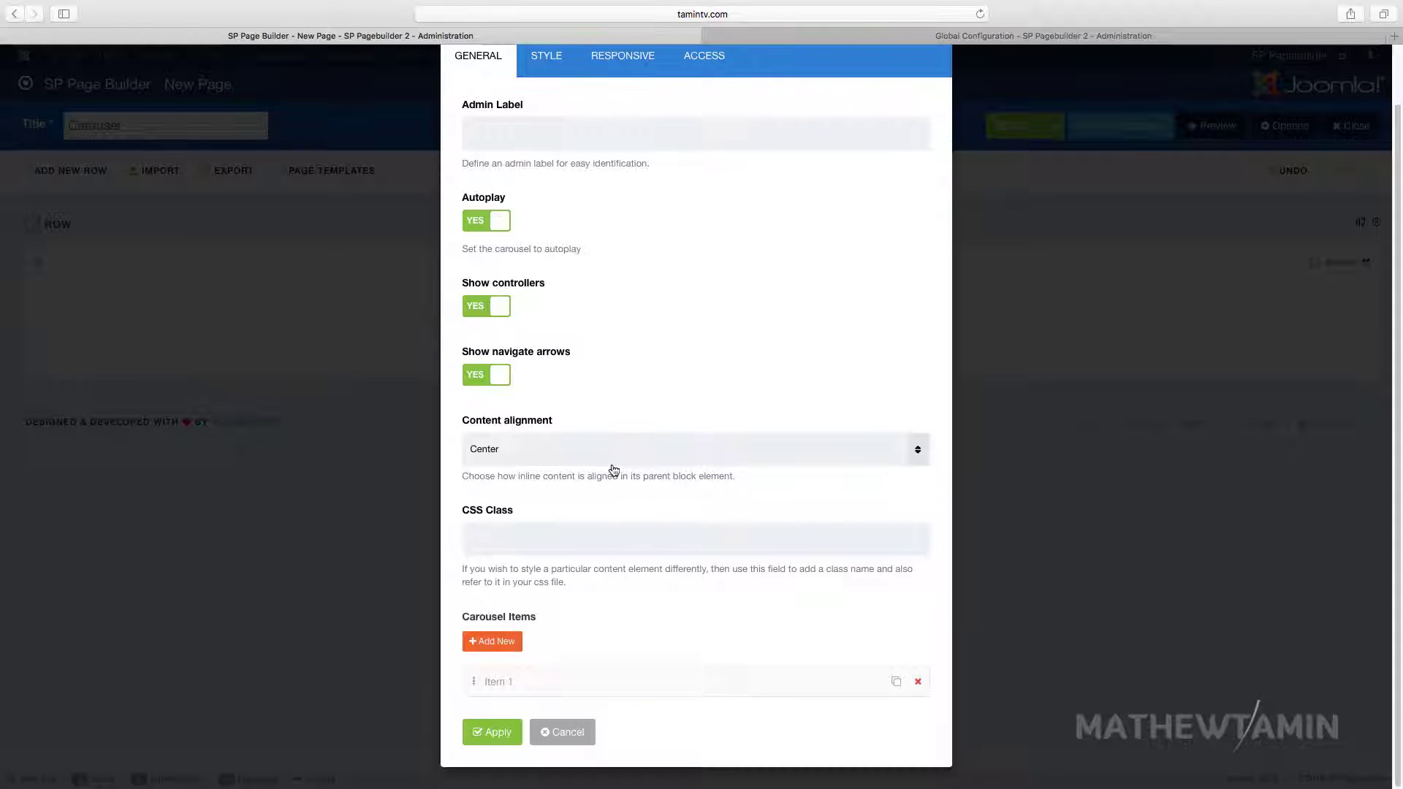
click(597, 455)
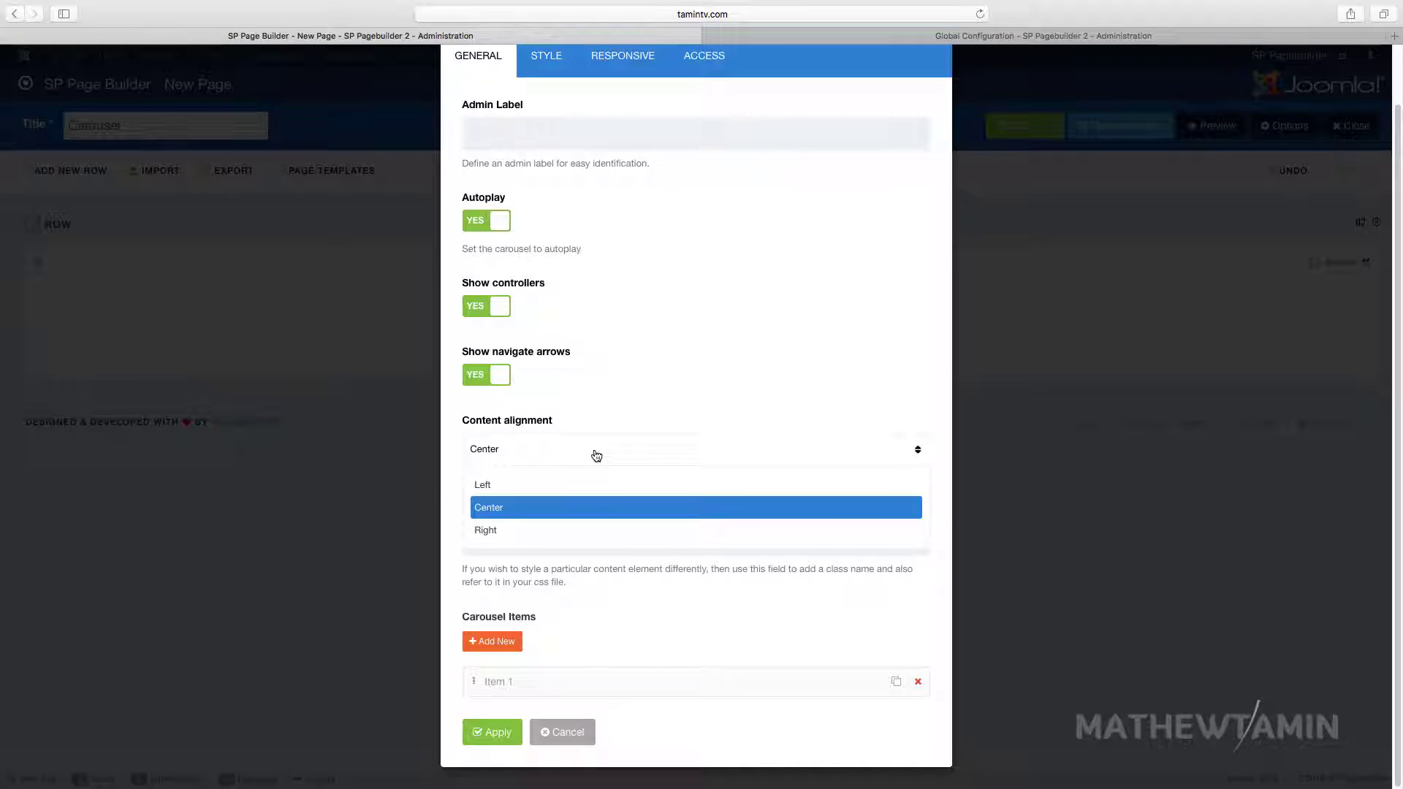
click(597, 454)
- Give Item 1 the image 10-web-design-trends-for-2015.png from the media manager
click(570, 682)
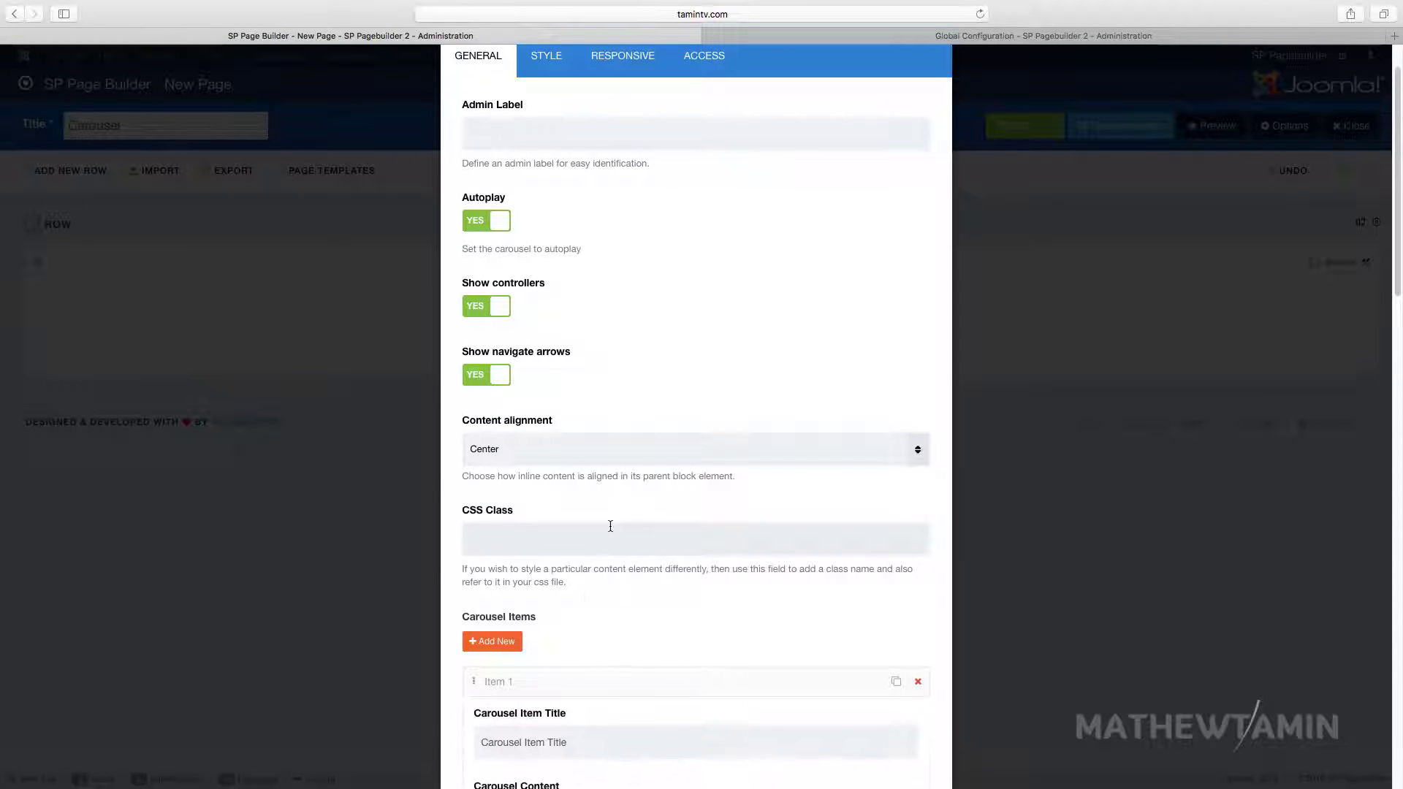
scroll(606, 511, down, 5)
scroll(615, 514, down, 6)
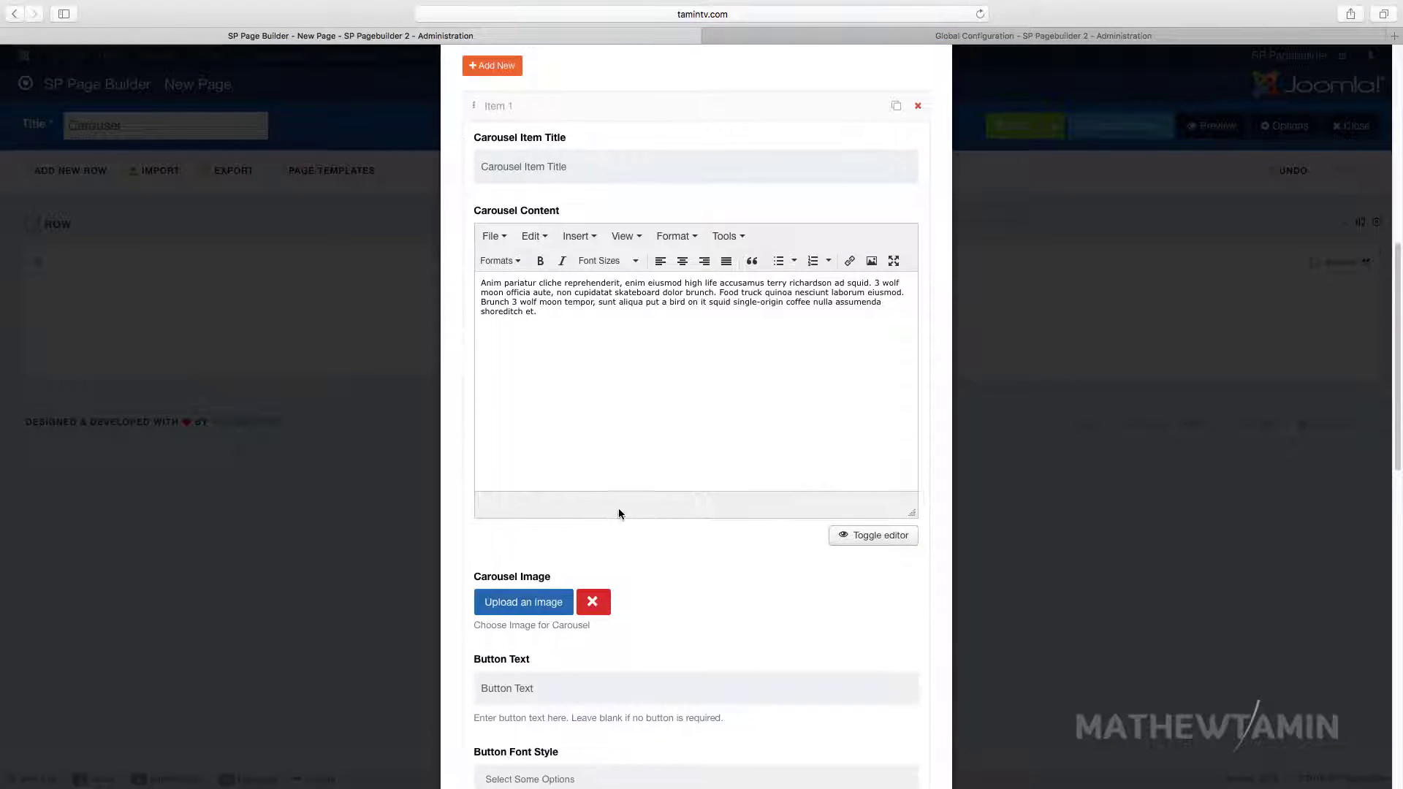
click(529, 606)
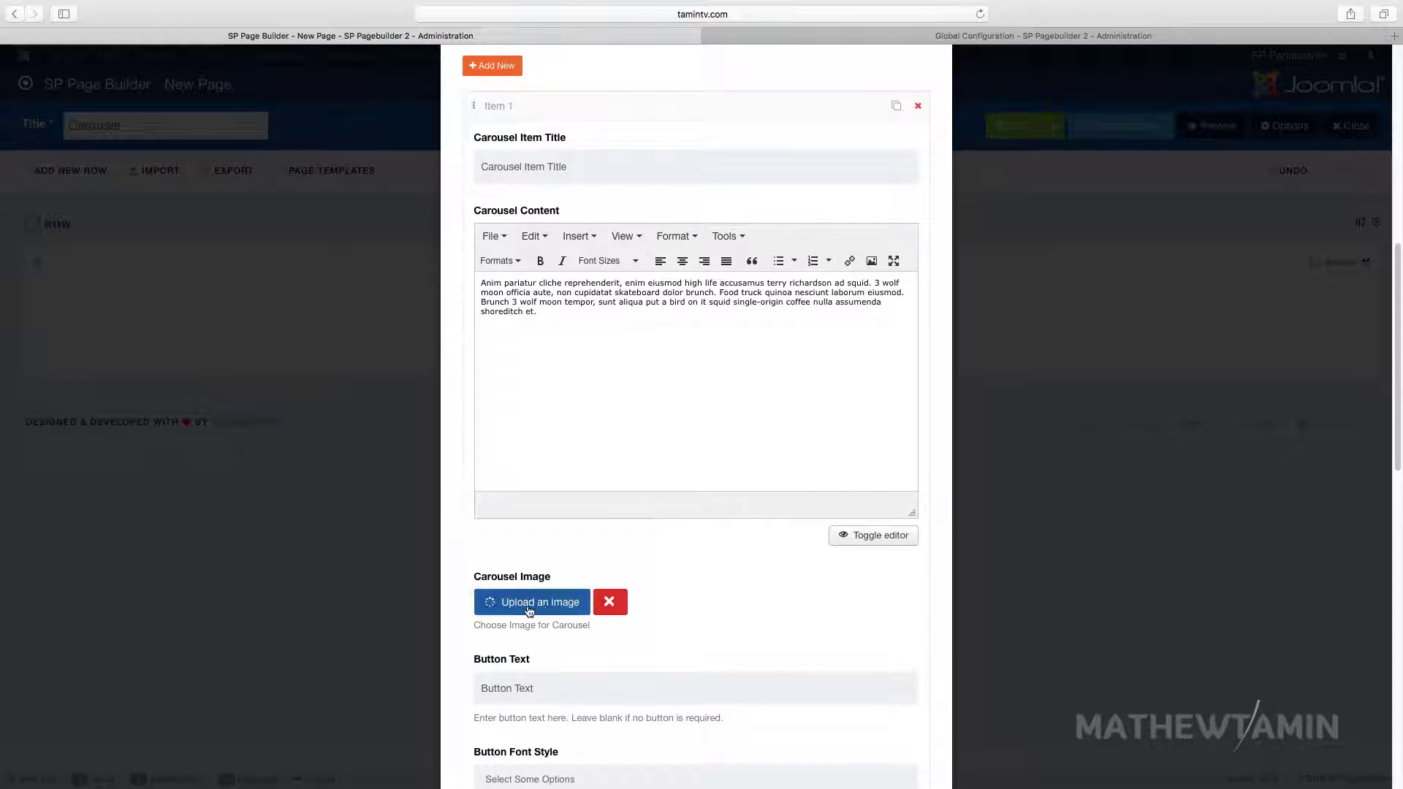
click(327, 219)
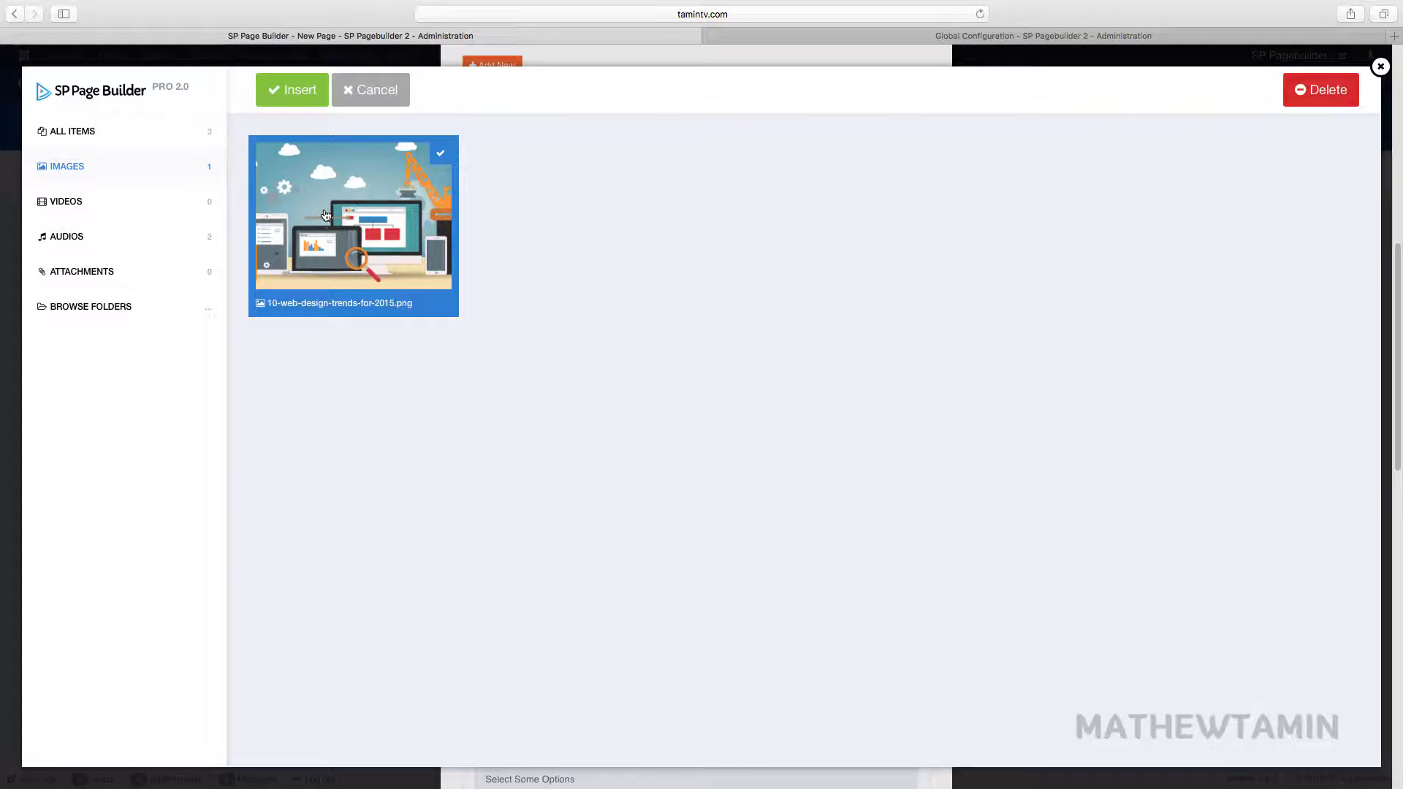
click(298, 89)
scroll(667, 353, up, 2)
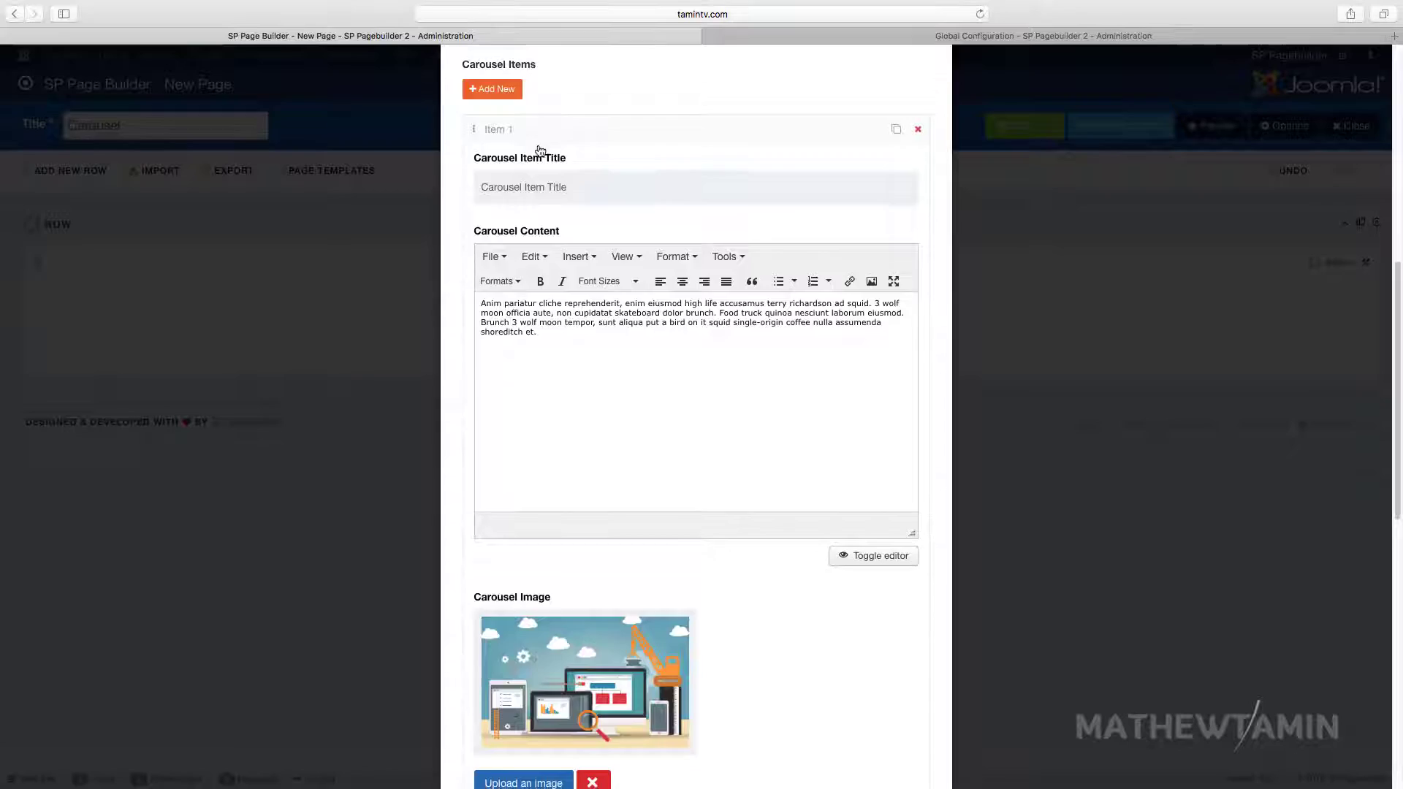
- Duplicate Item 1 and remove the copied image from the new Item 2
click(538, 130)
scroll(893, 683, up, 1)
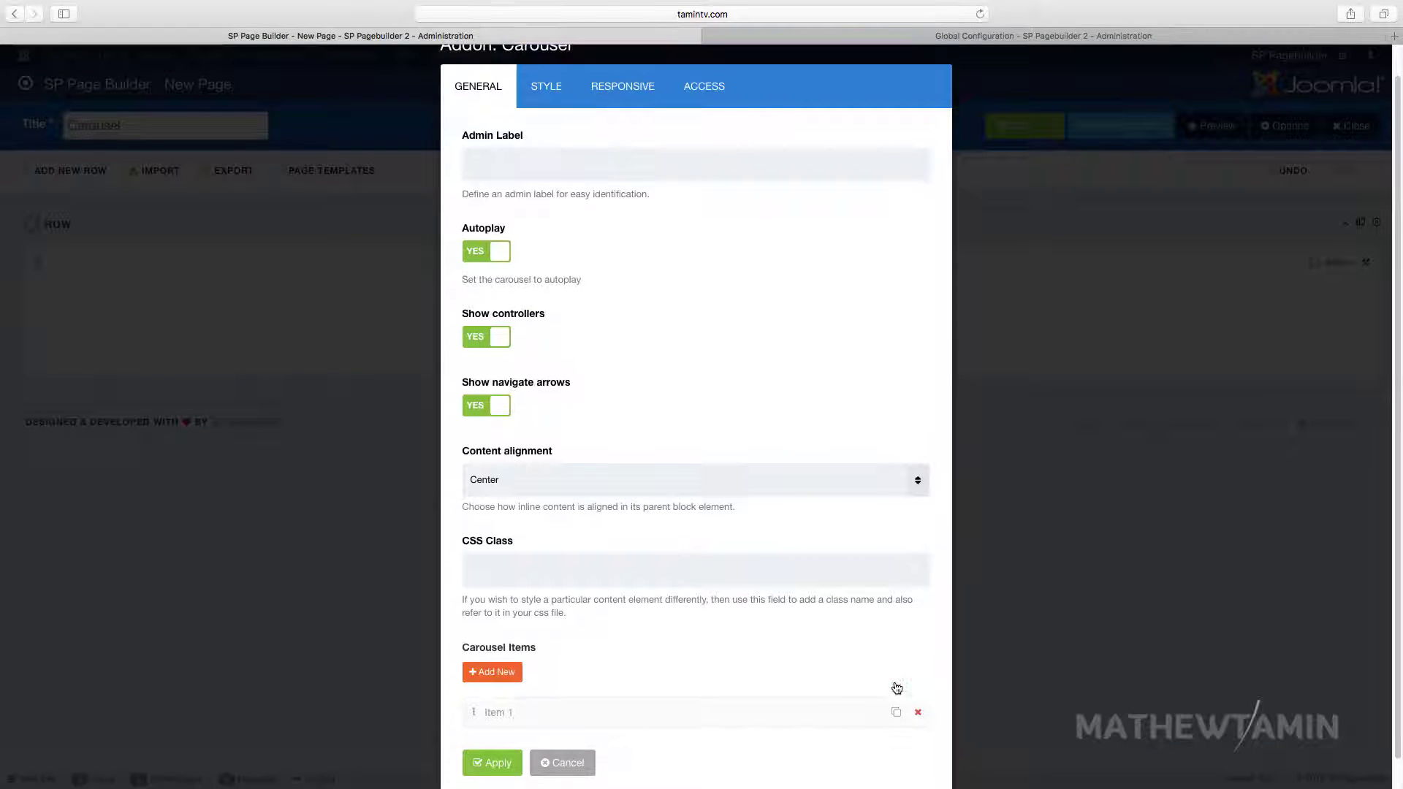
click(895, 715)
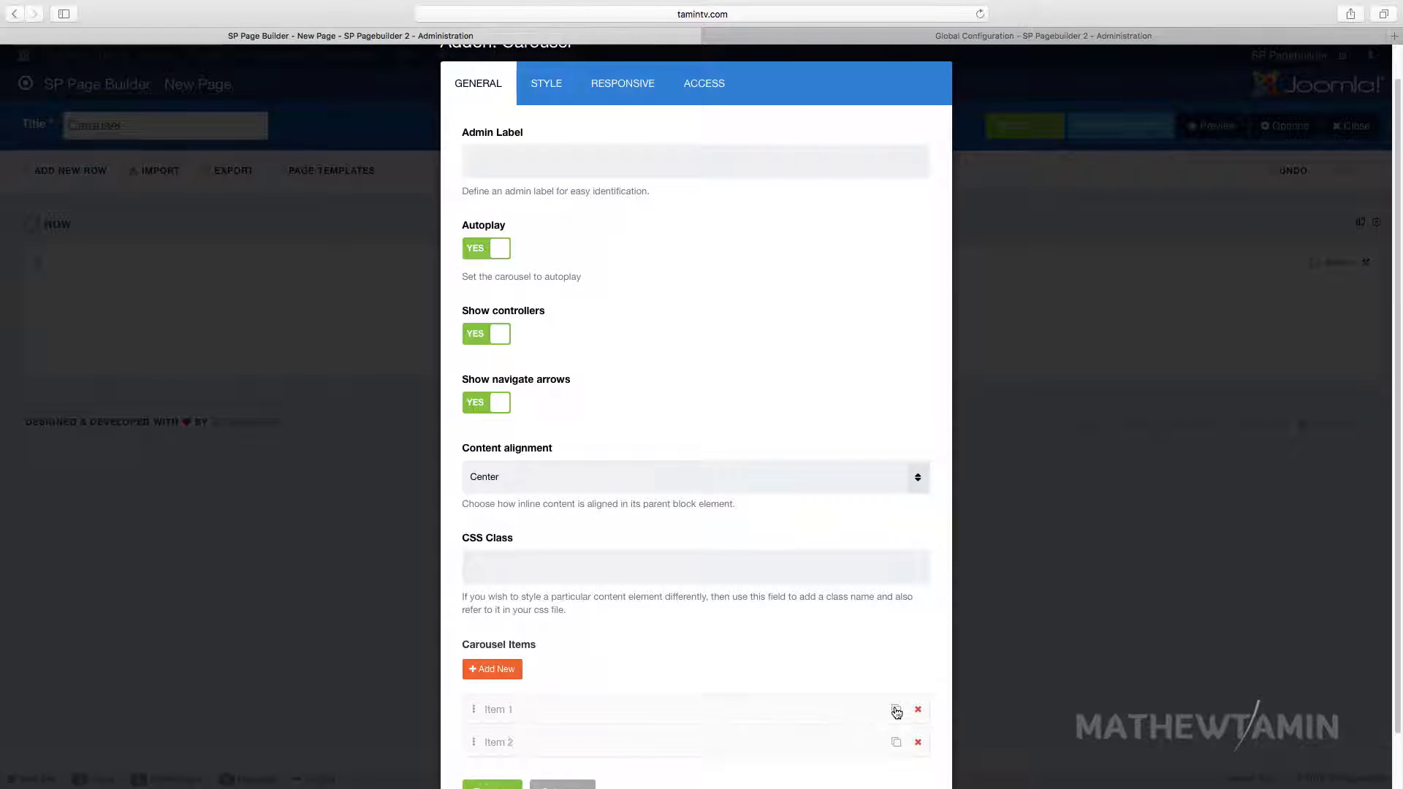
scroll(893, 713, down, 2)
click(609, 692)
scroll(607, 643, down, 15)
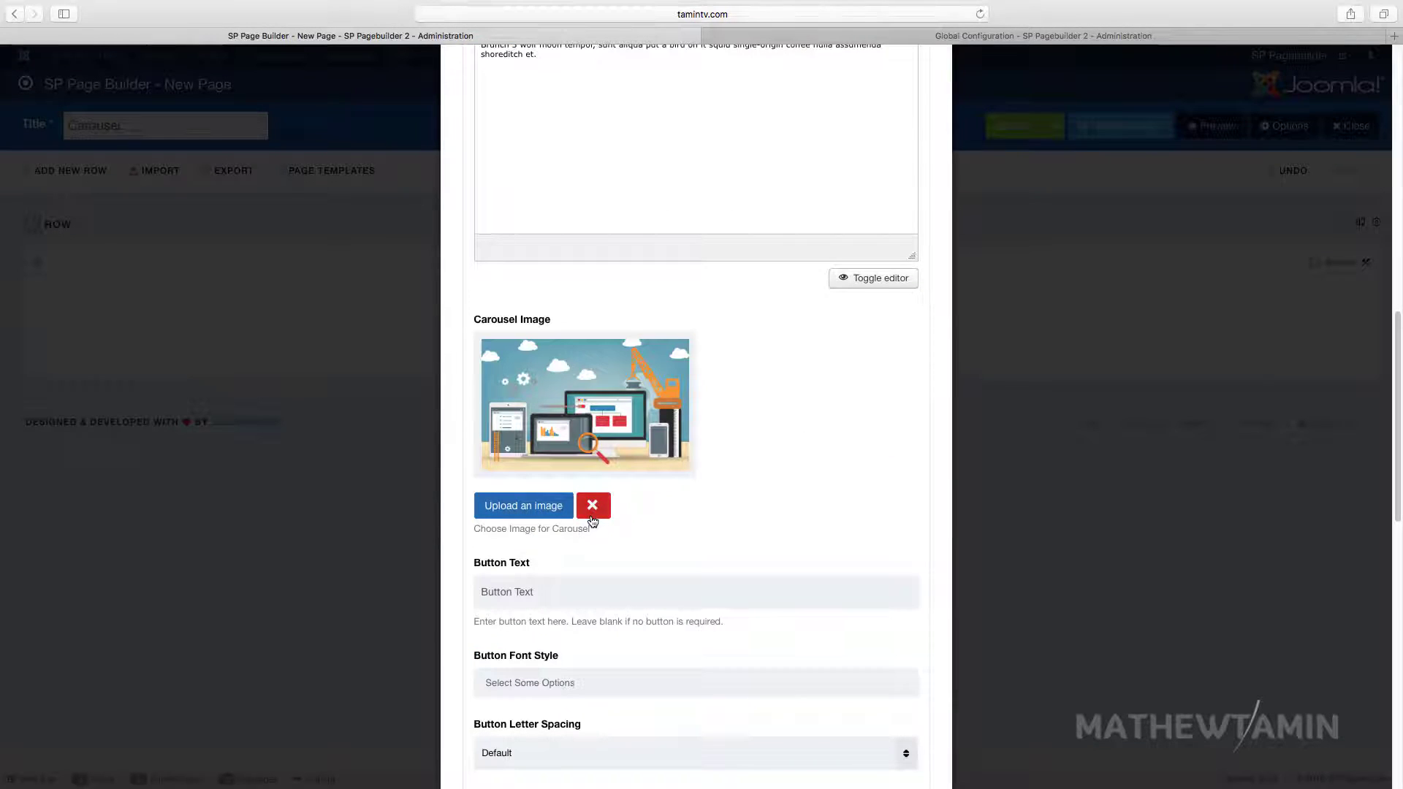
click(592, 506)
- Set Item 2's button icon to fa-align-justify and apply the addon settings
scroll(607, 535, down, 5)
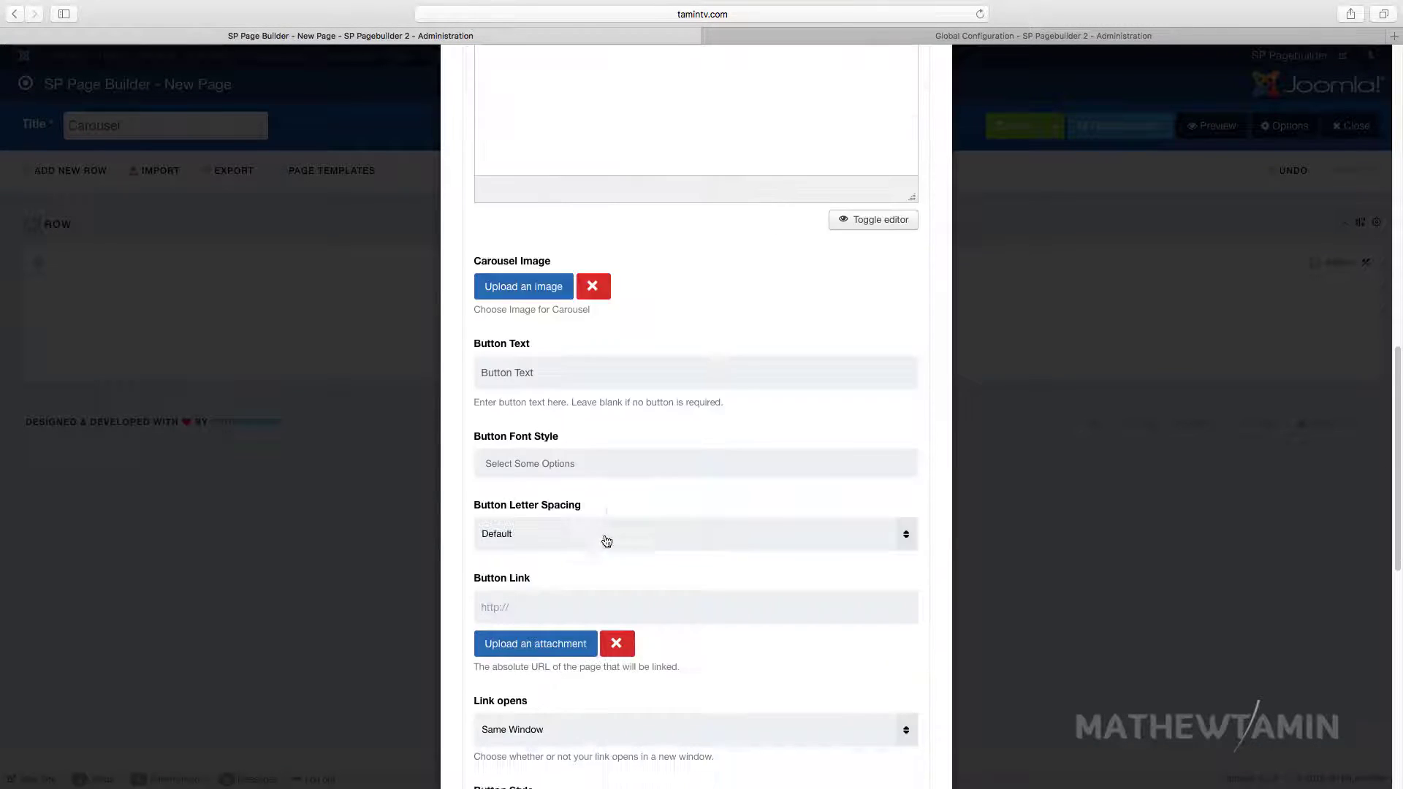
scroll(608, 541, down, 2)
scroll(592, 540, down, 5)
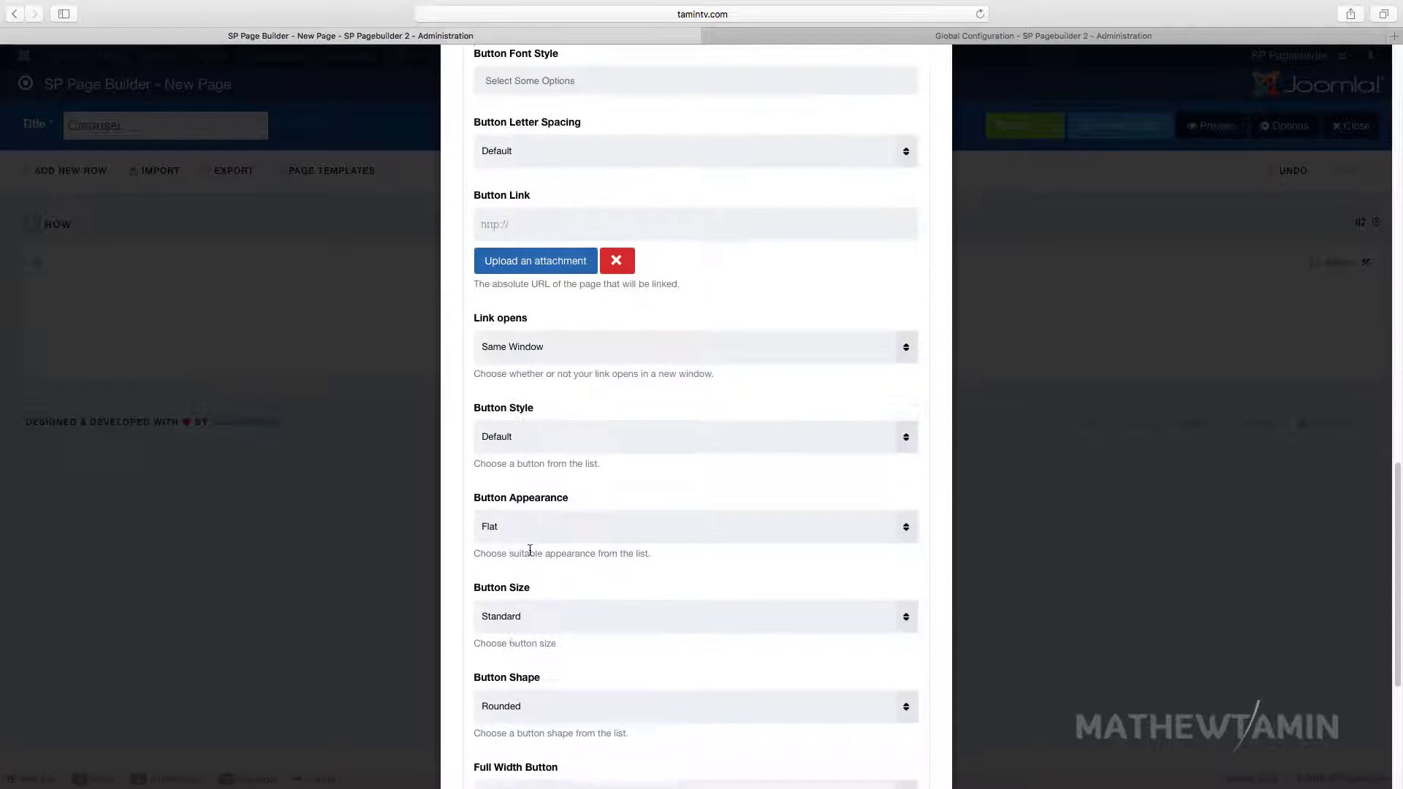
scroll(584, 473, up, 1)
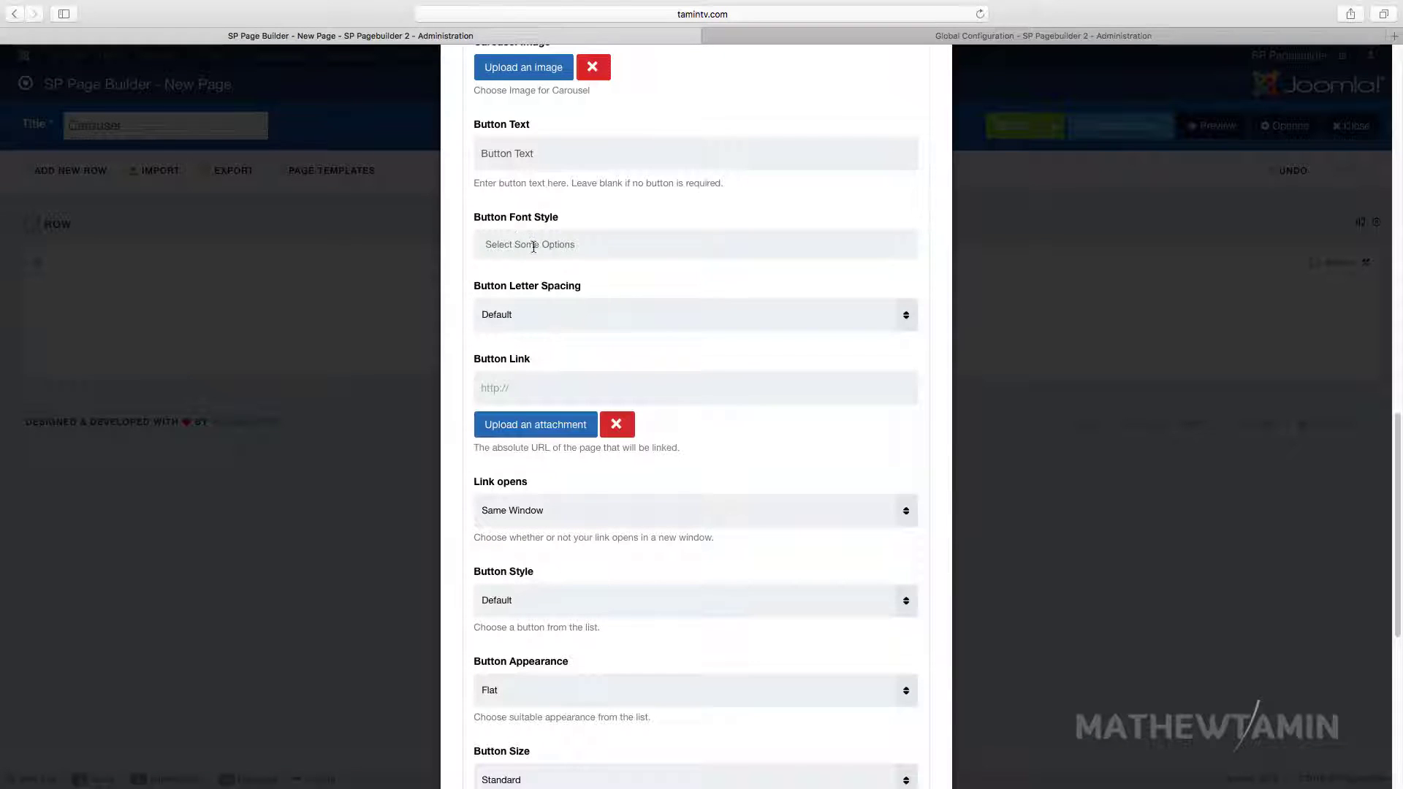
scroll(562, 453, down, 12)
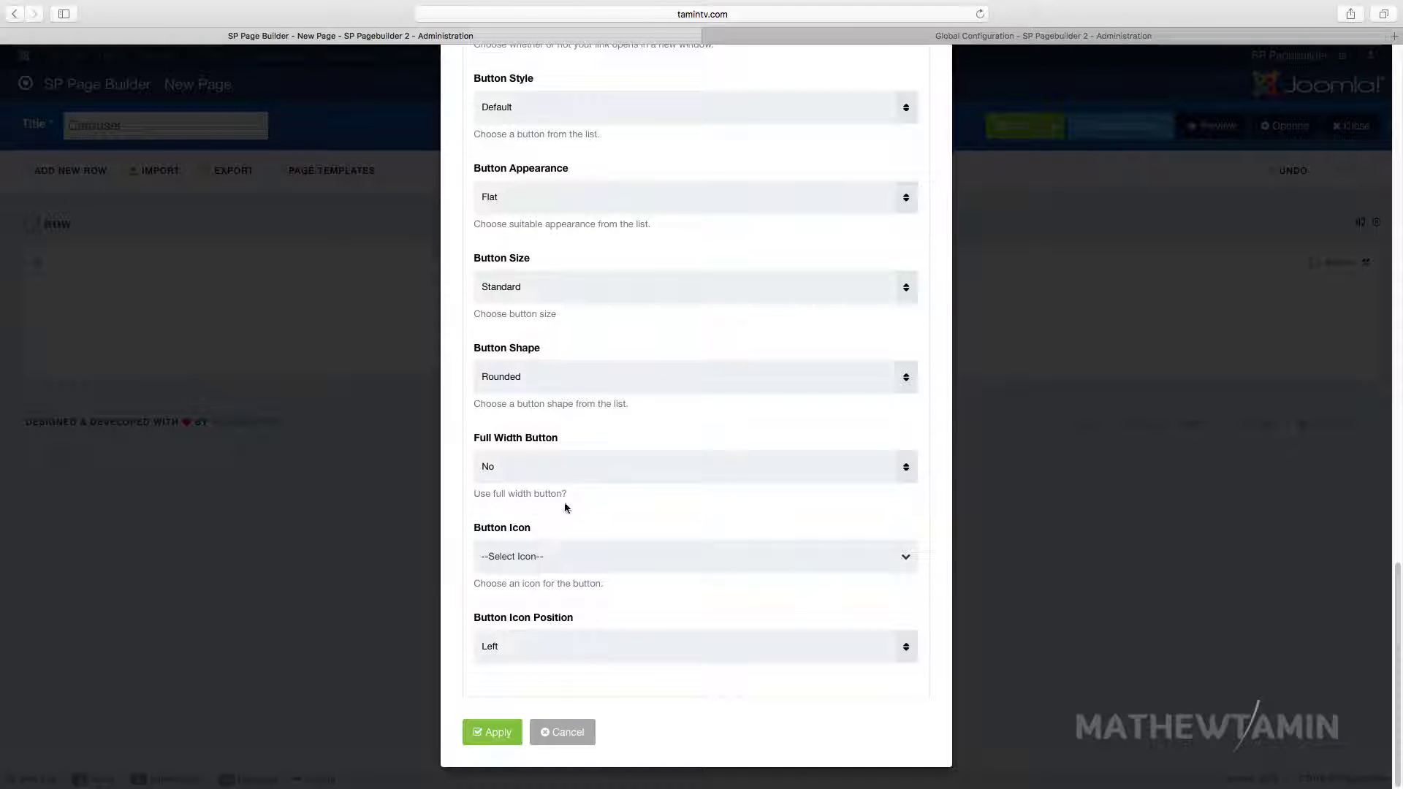
click(536, 561)
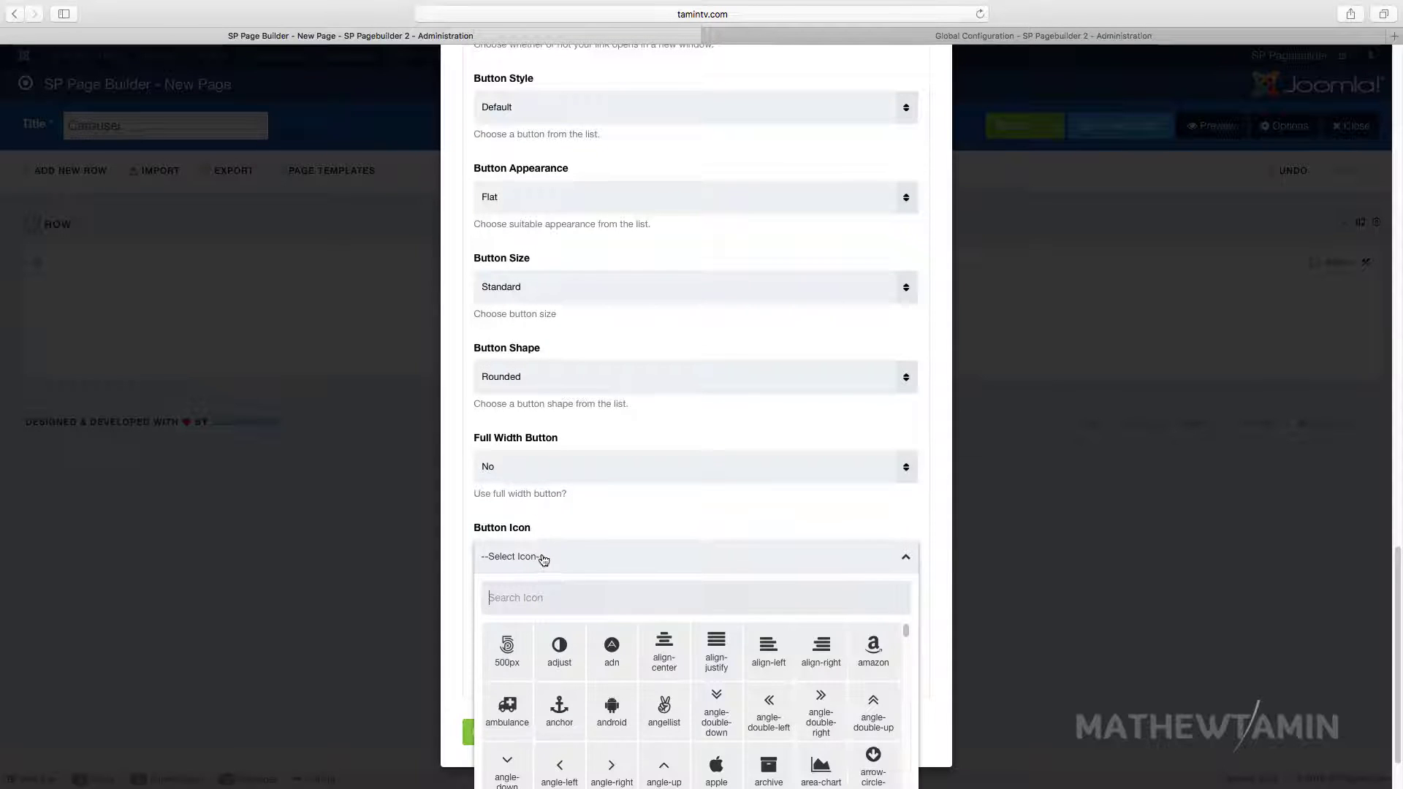
click(726, 653)
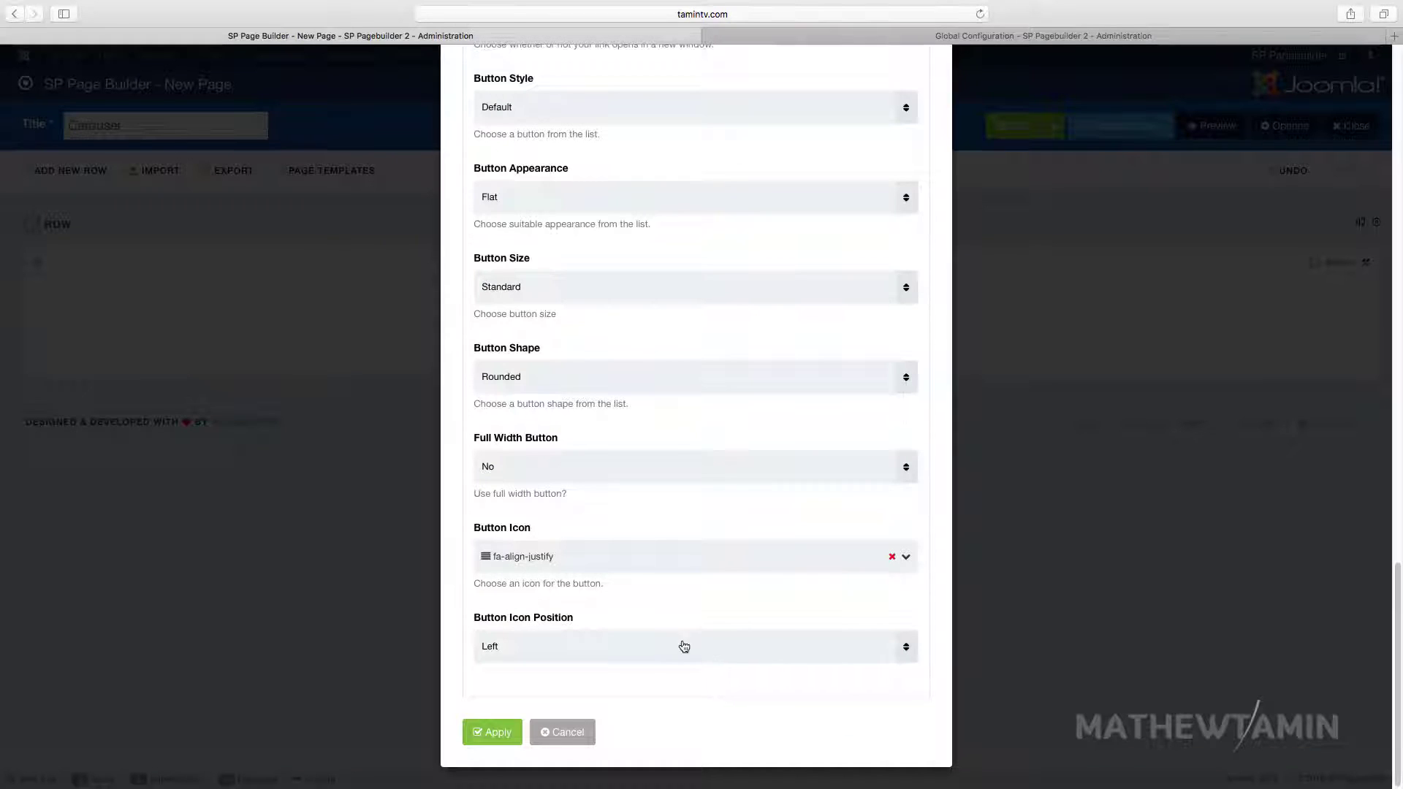
click(494, 734)
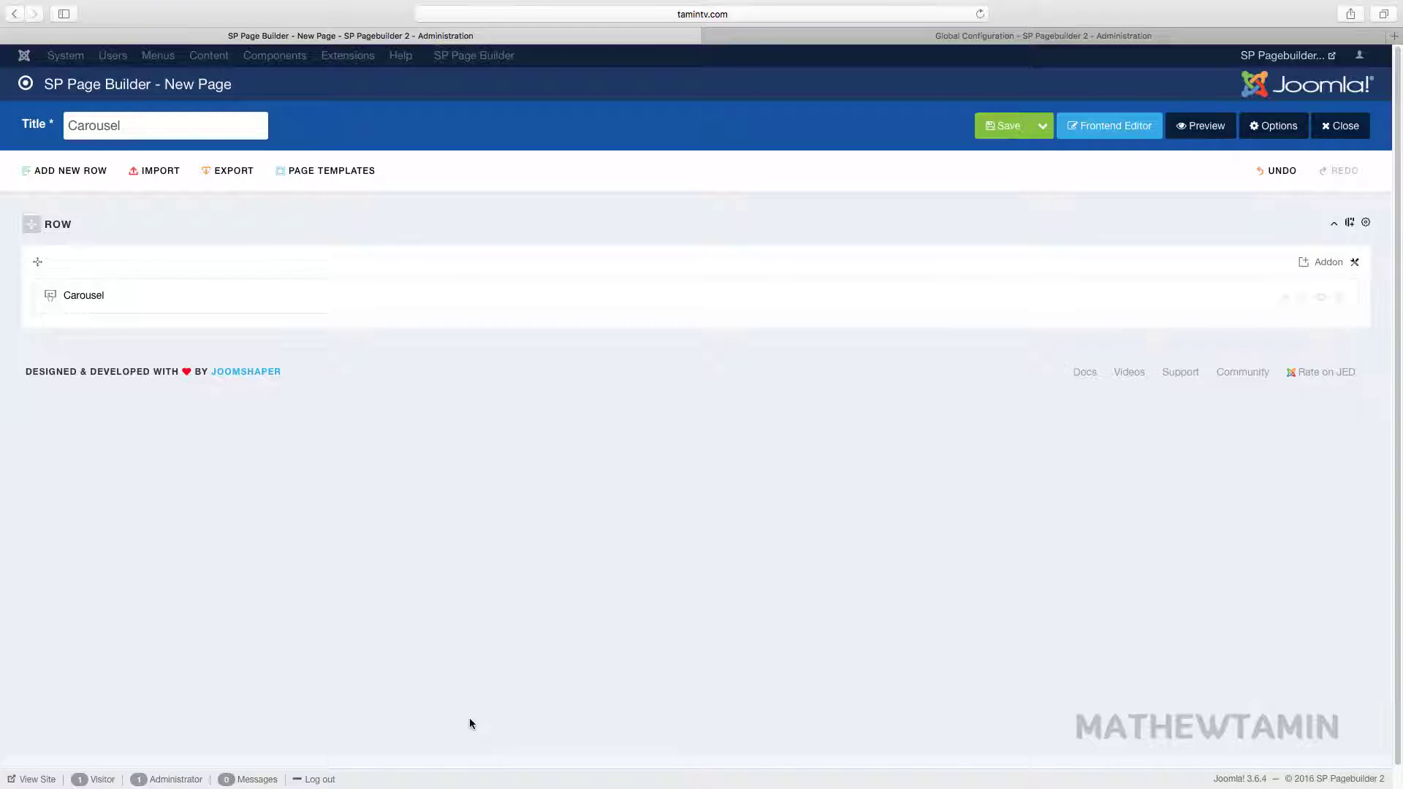
- Save and preview the page, browsing the live carousel back to its illustrated slide
click(990, 132)
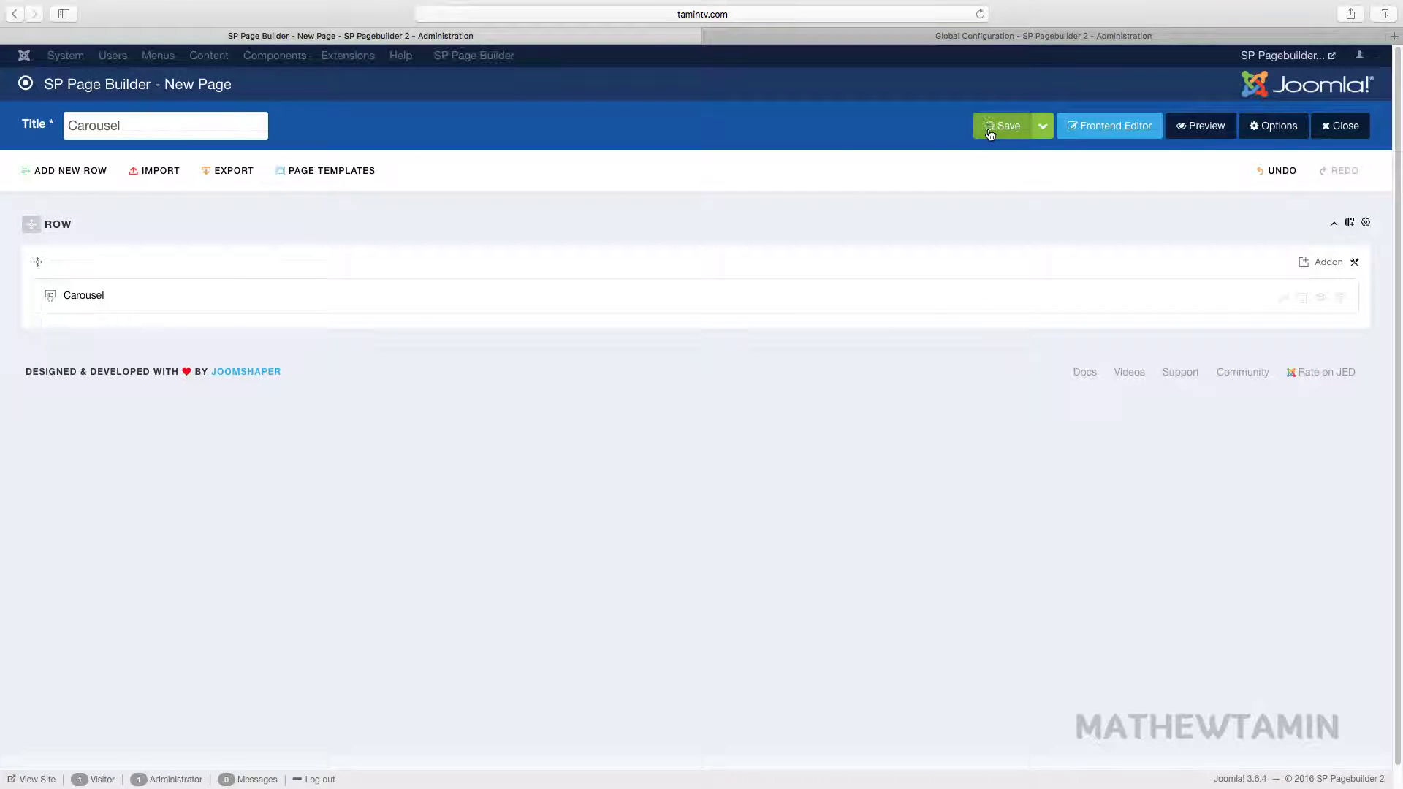
click(1202, 126)
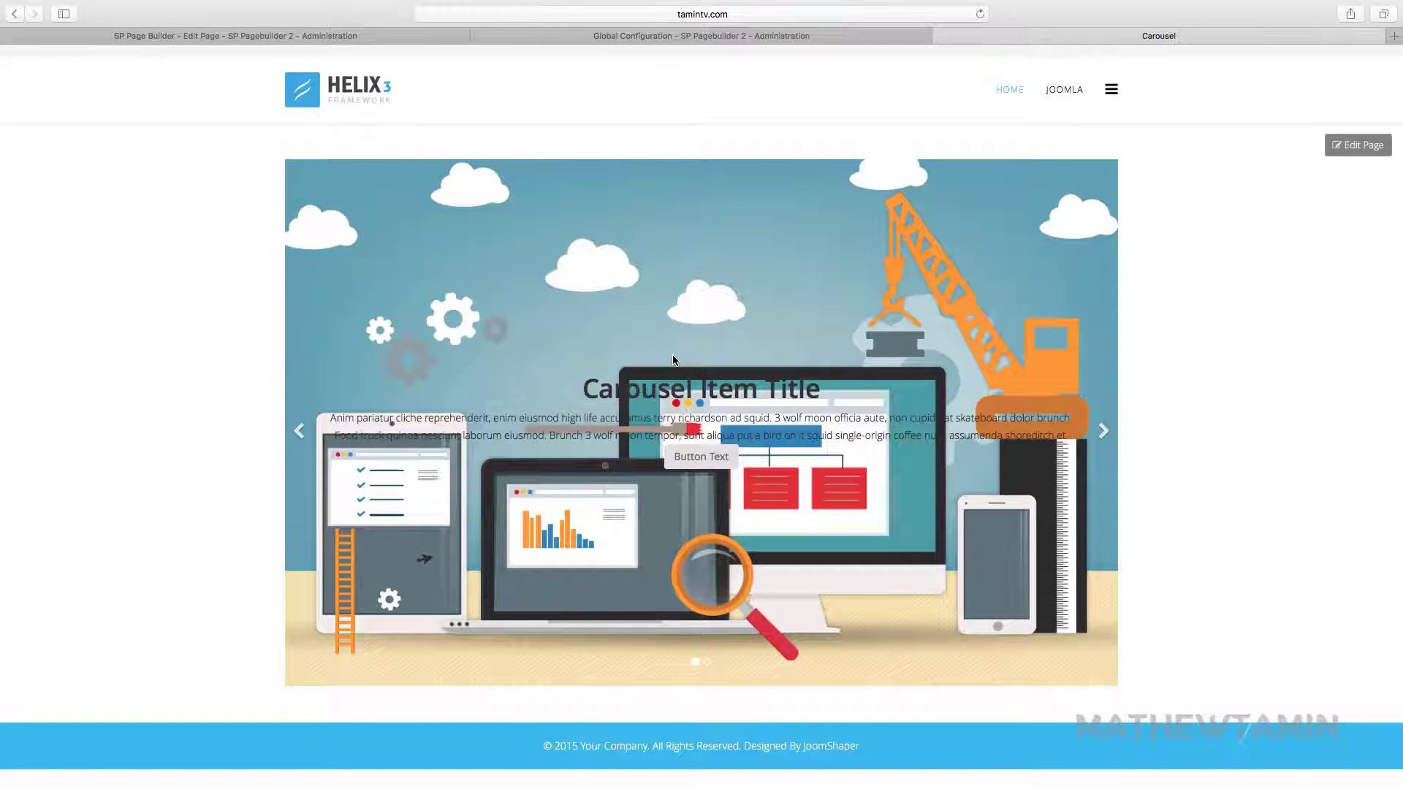
click(289, 36)
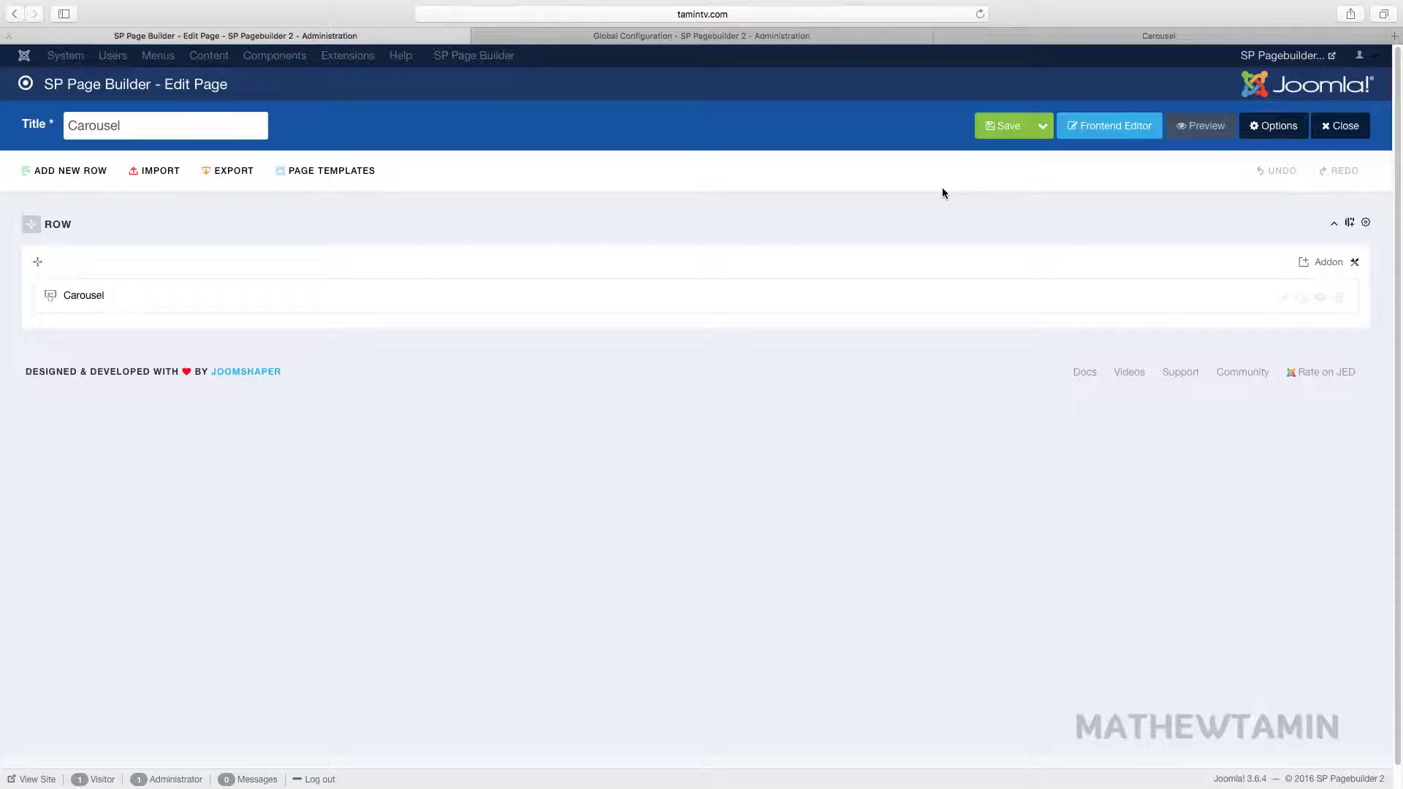
click(1129, 125)
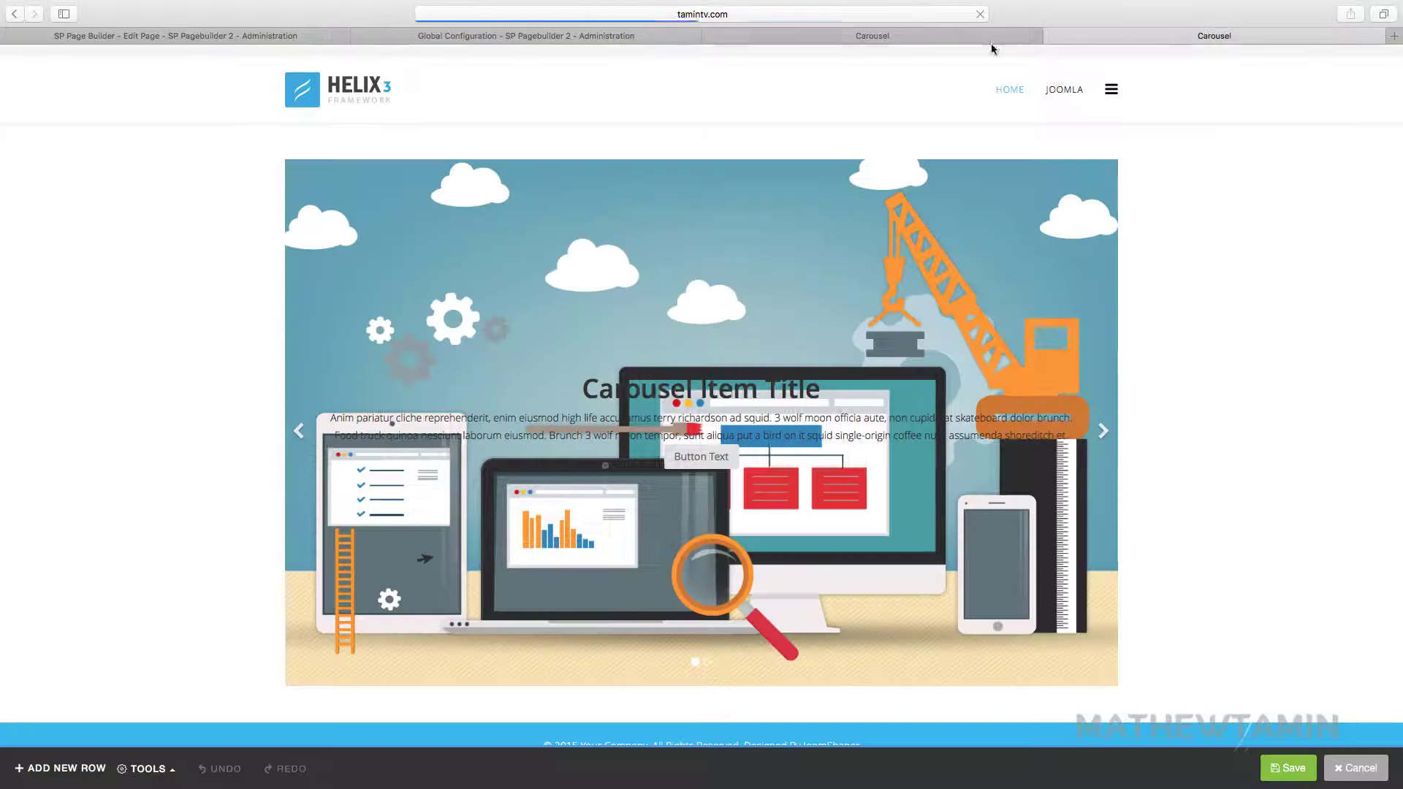
click(924, 33)
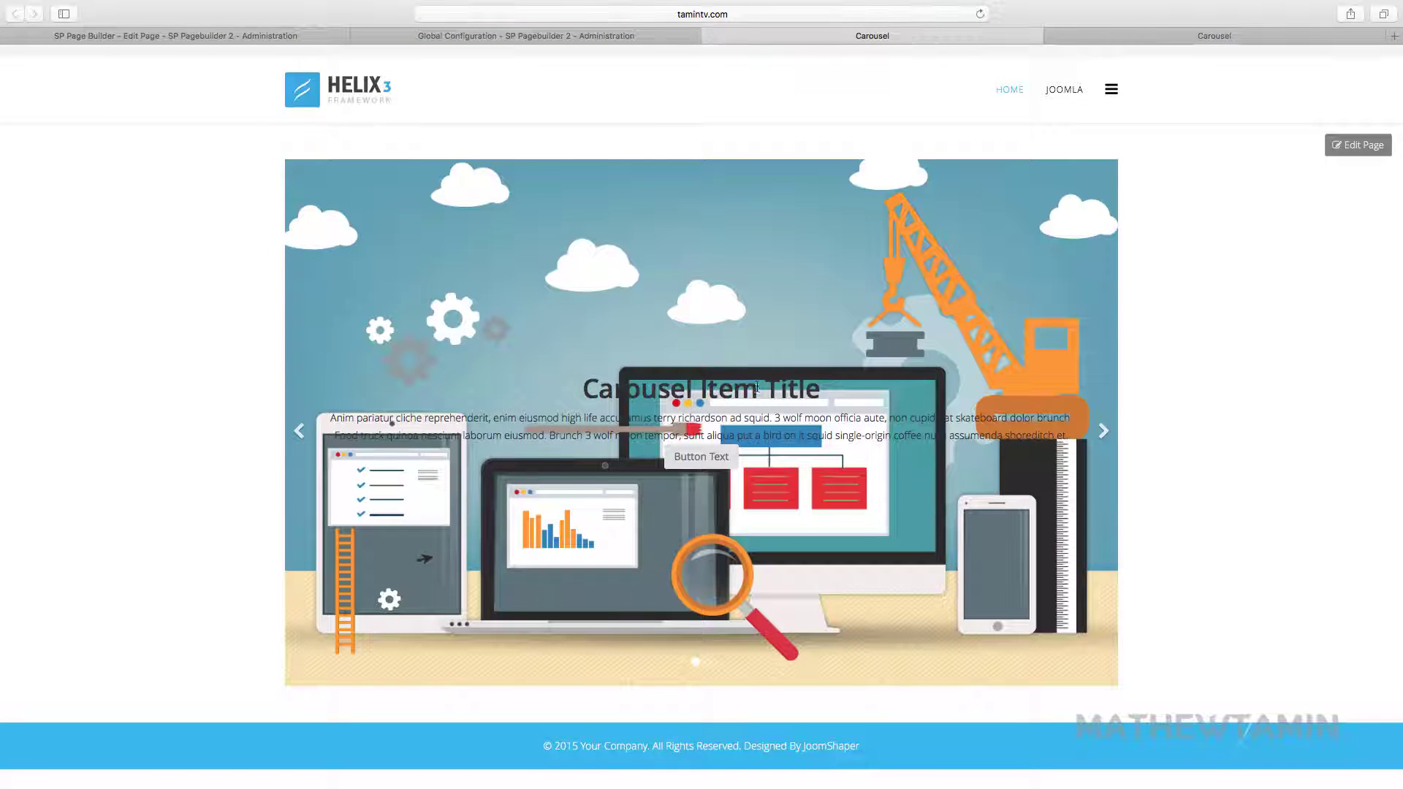
click(297, 435)
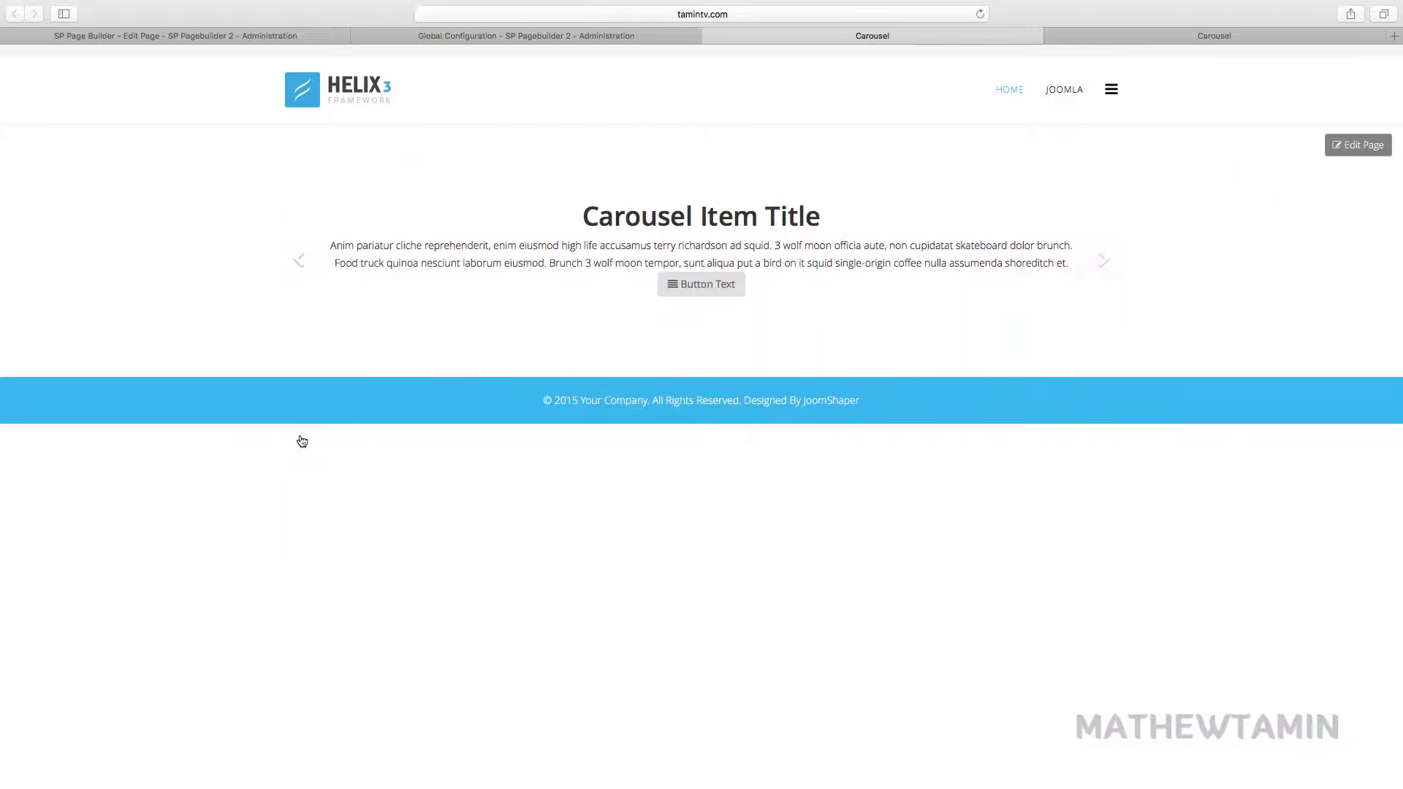
click(1109, 264)
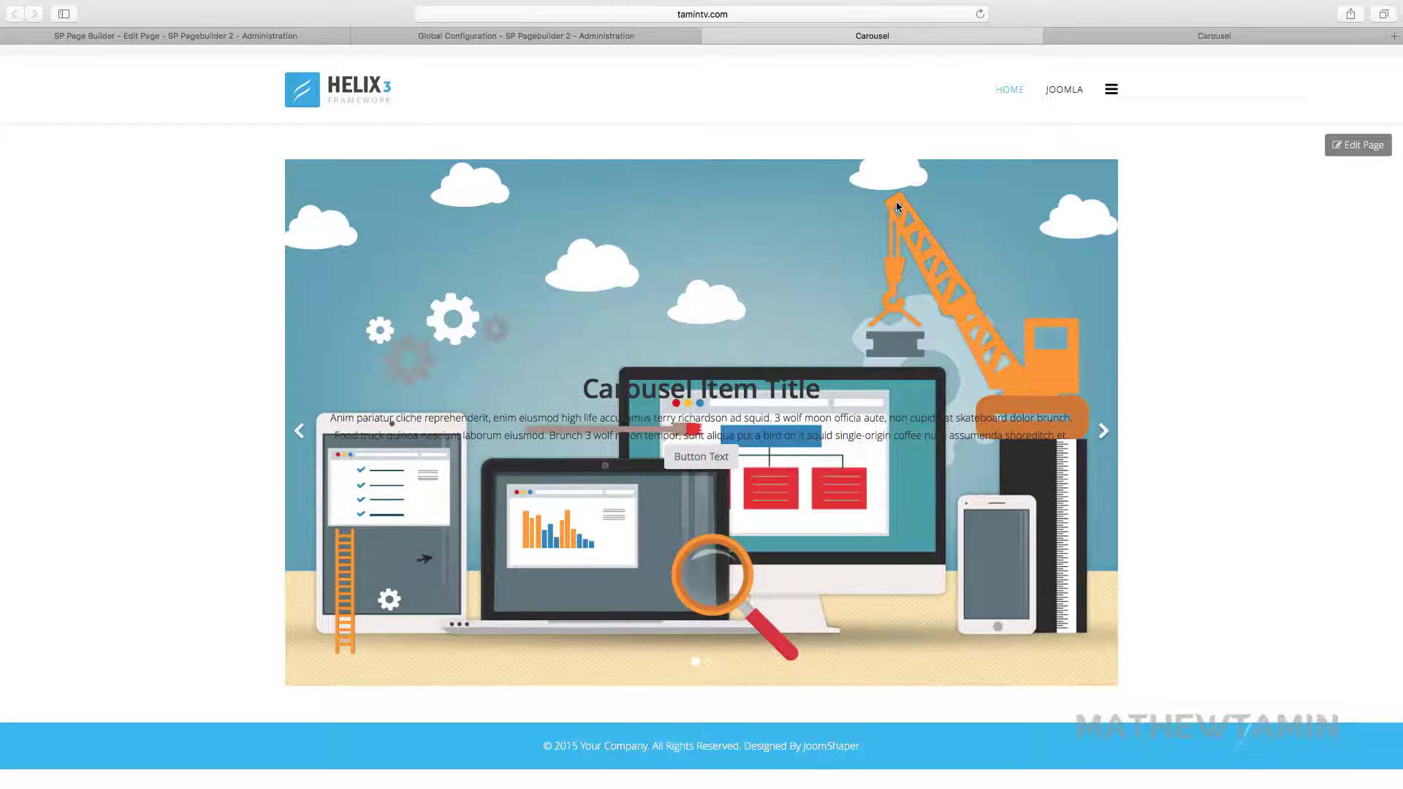
- Open the Carousel addon's settings in the frontend editor and expand Item 1
click(1338, 149)
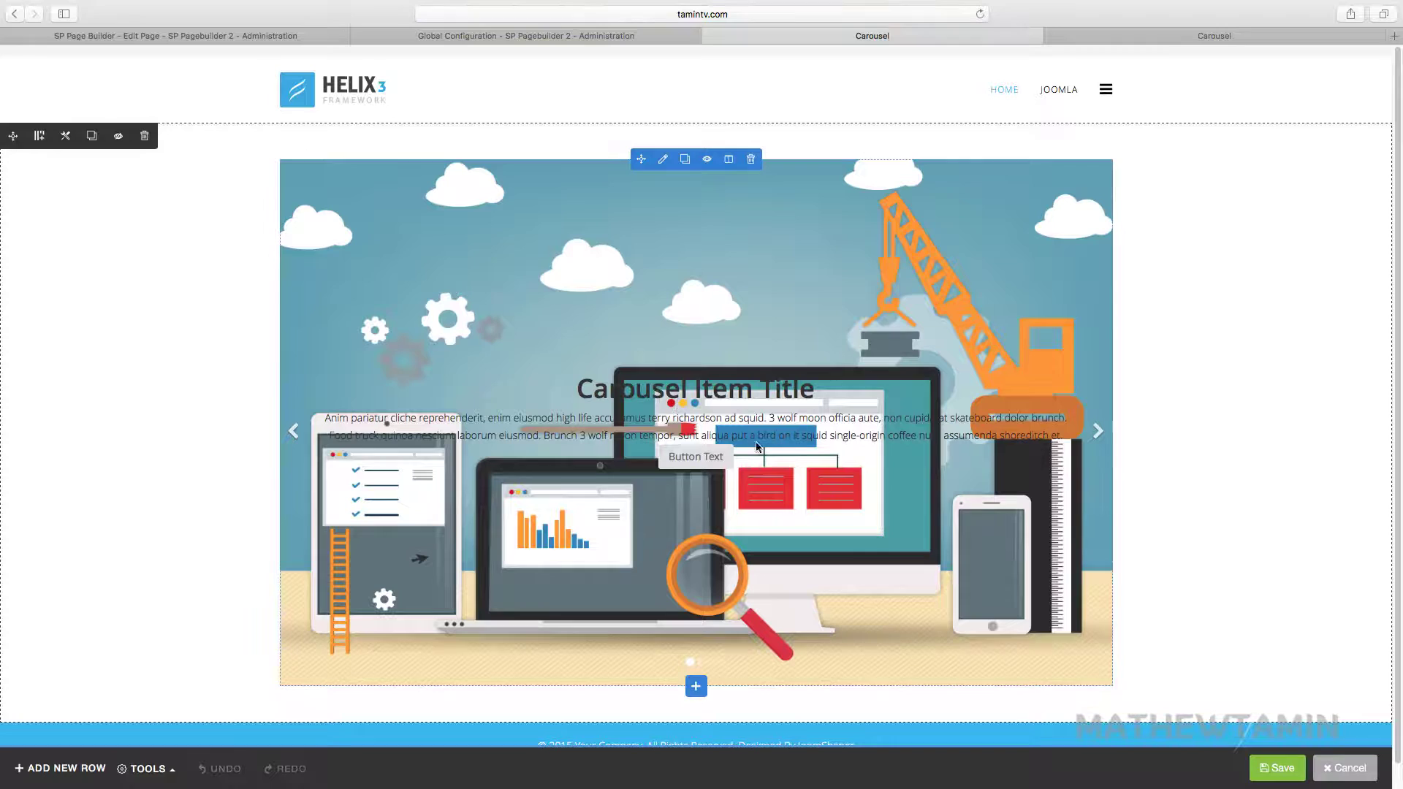
click(663, 159)
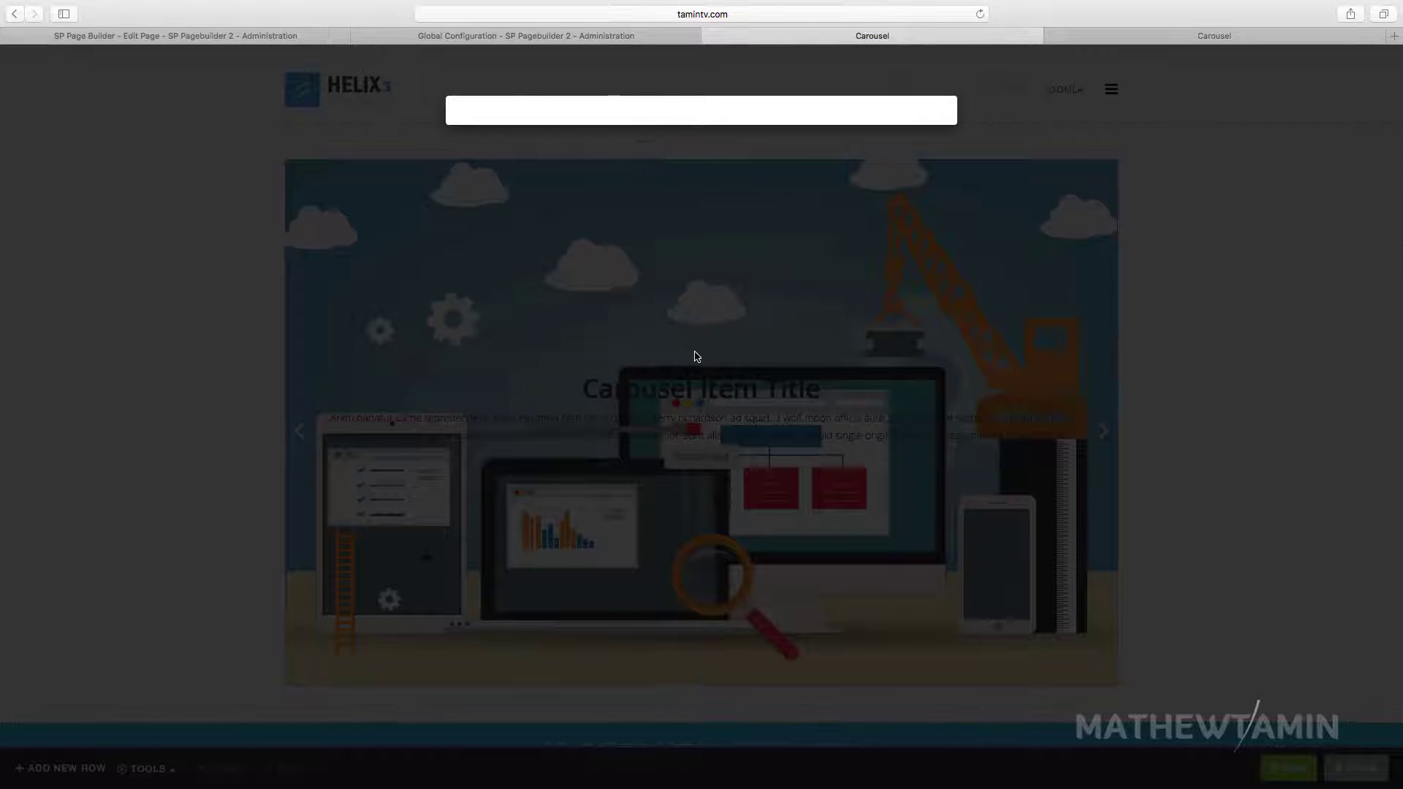
scroll(614, 572, down, 3)
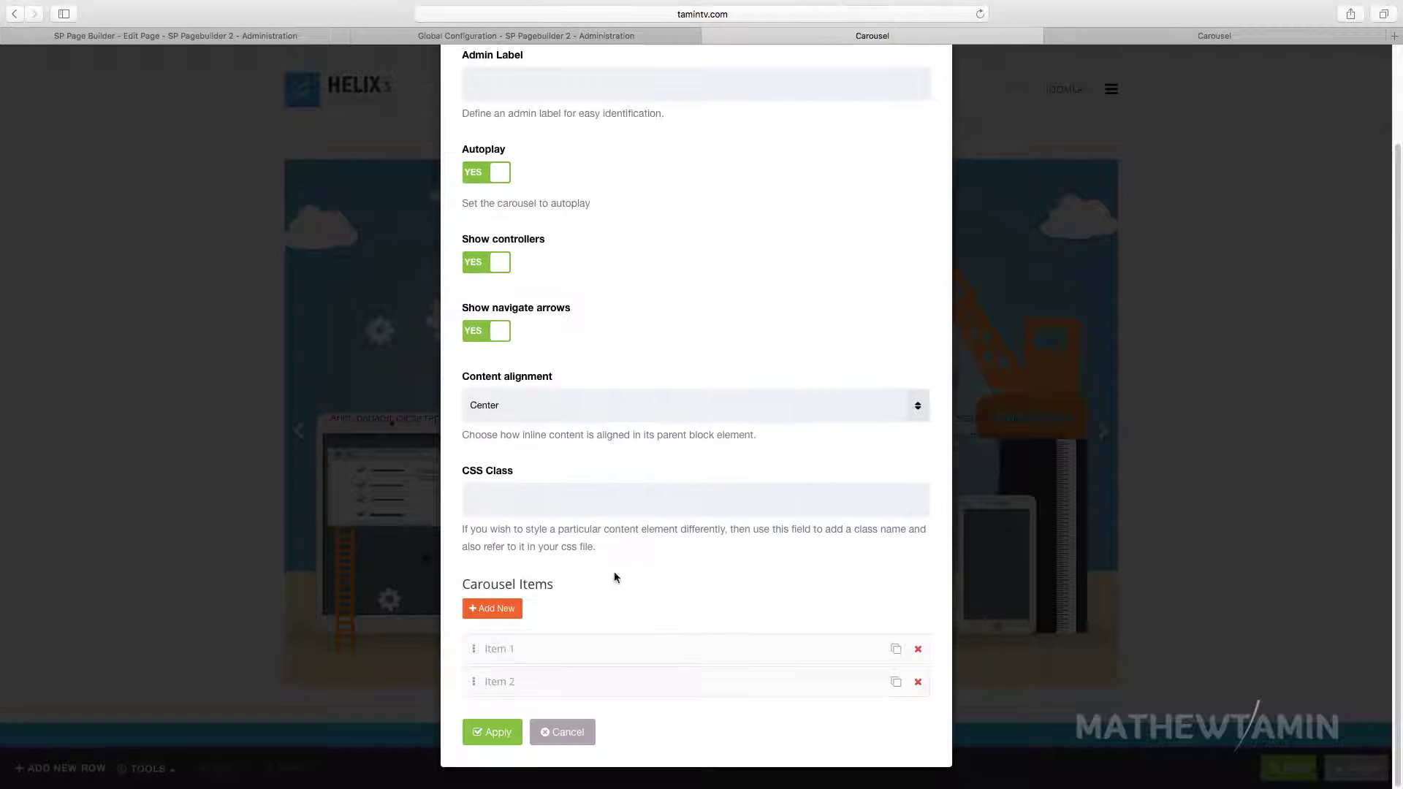
click(611, 653)
scroll(622, 645, down, 3)
scroll(622, 643, down, 5)
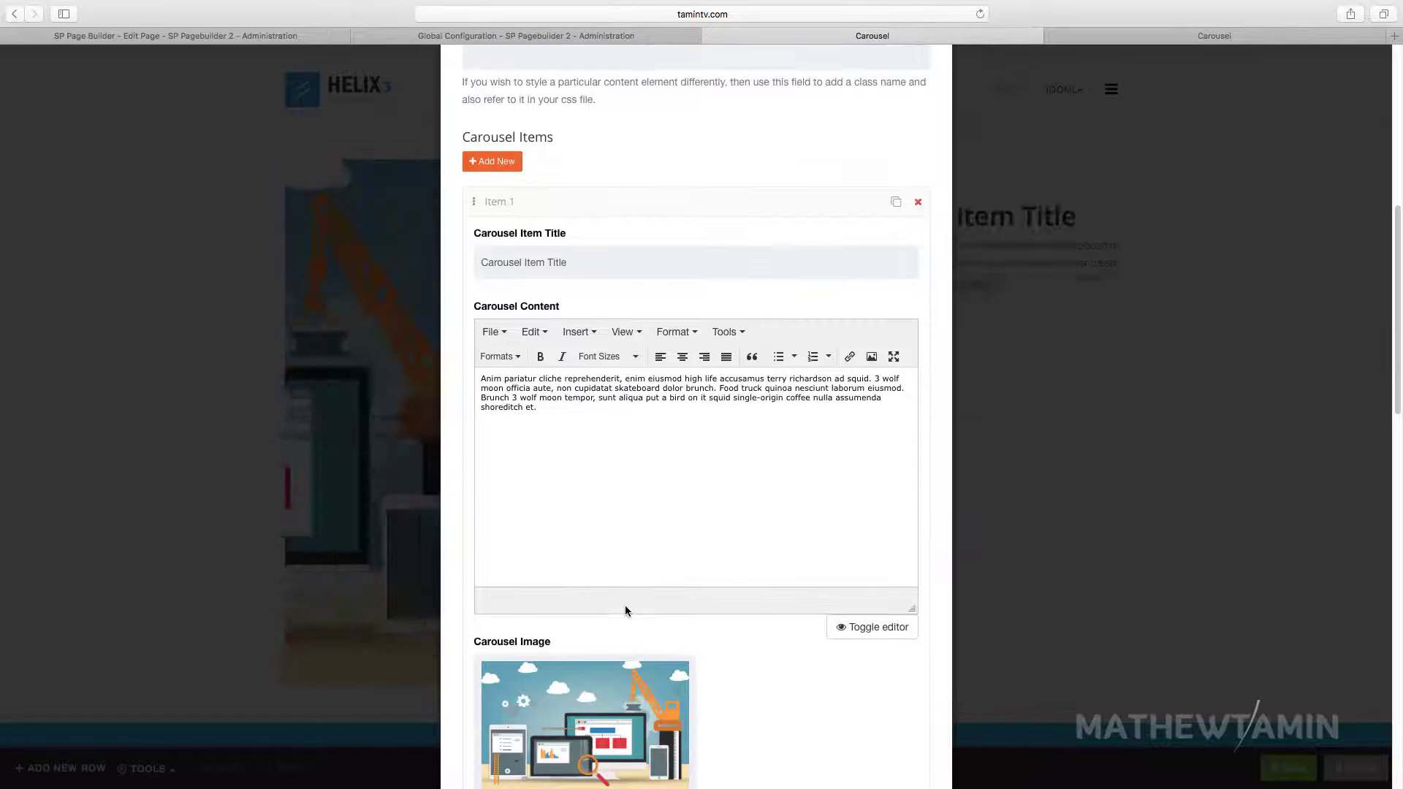
scroll(567, 501, down, 10)
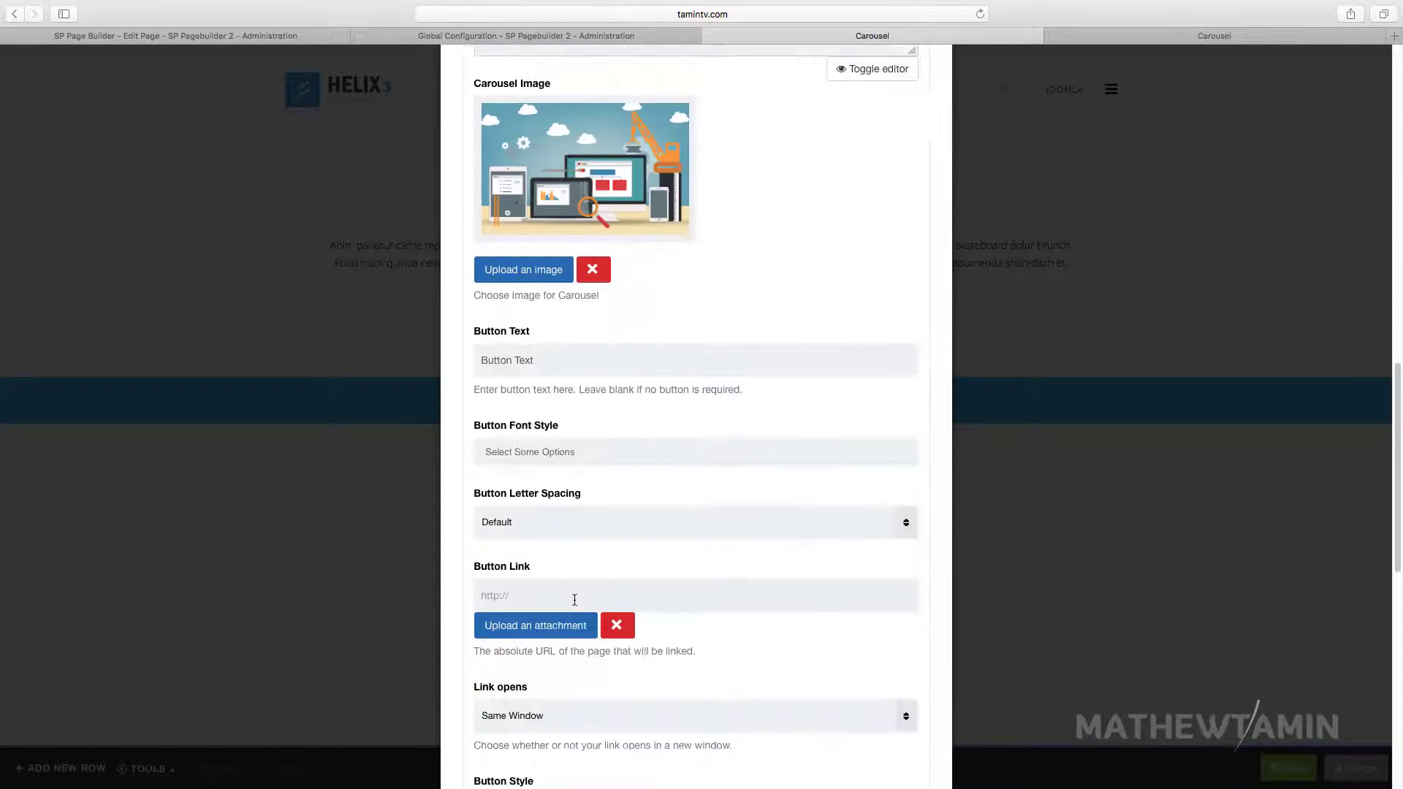
scroll(561, 619, down, 9)
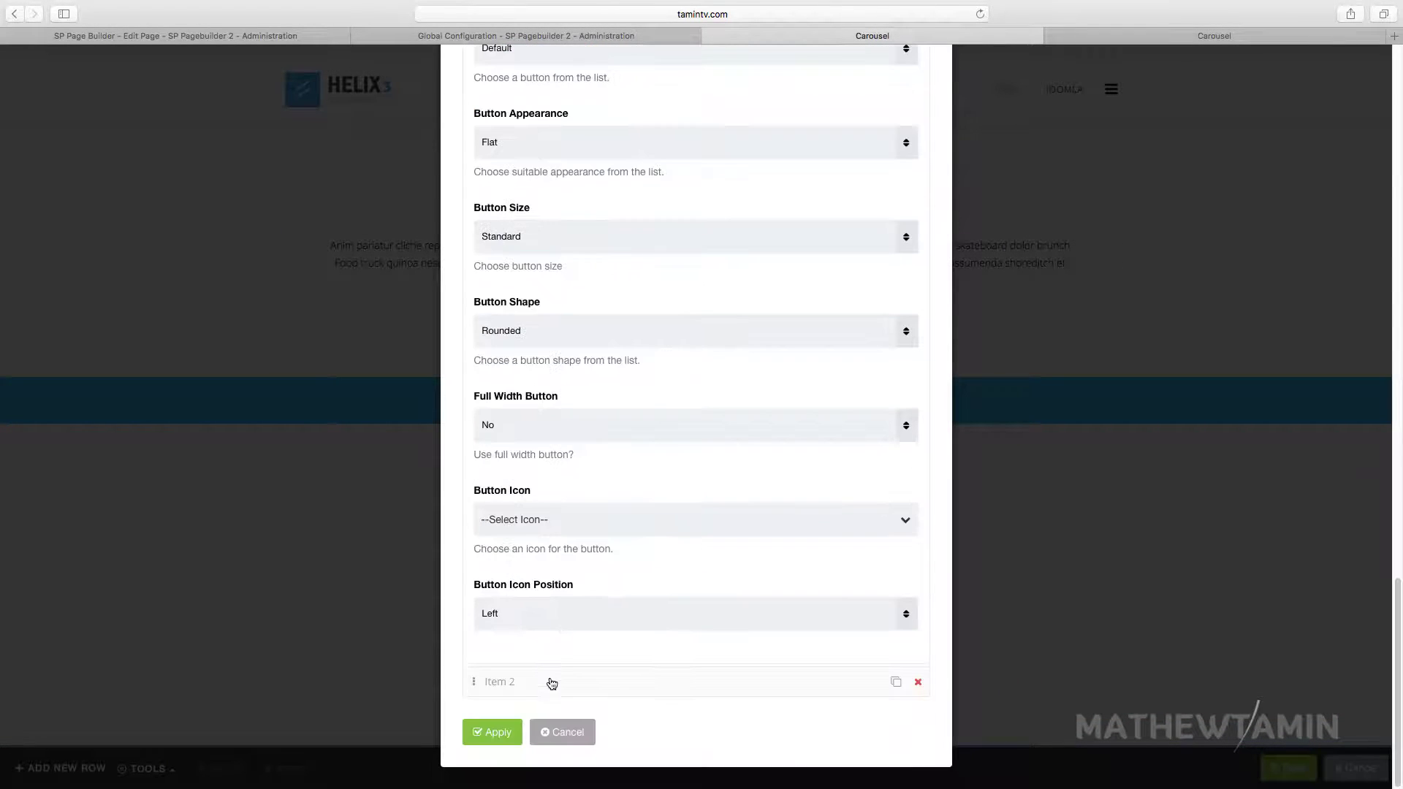
scroll(585, 640, up, 3)
scroll(577, 633, up, 1)
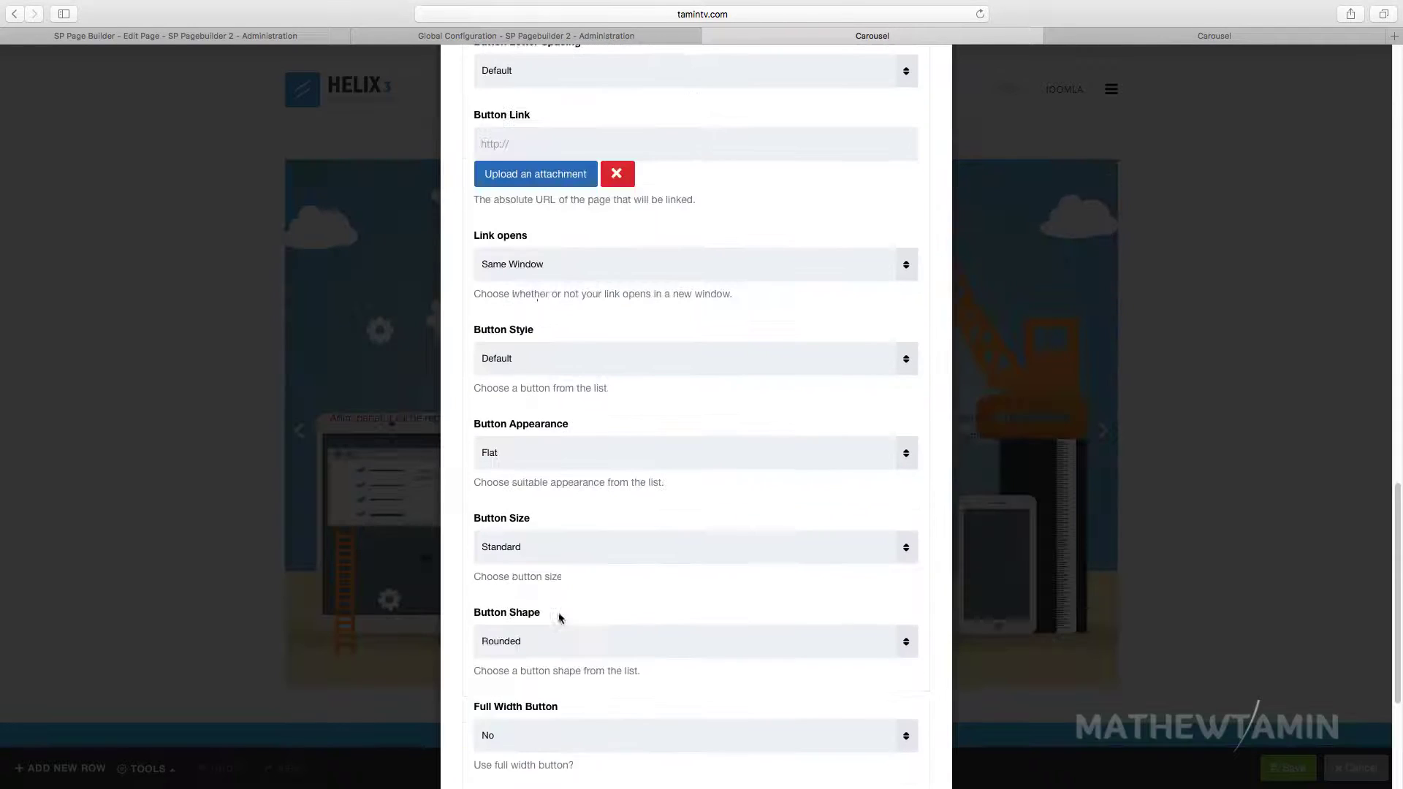
click(517, 183)
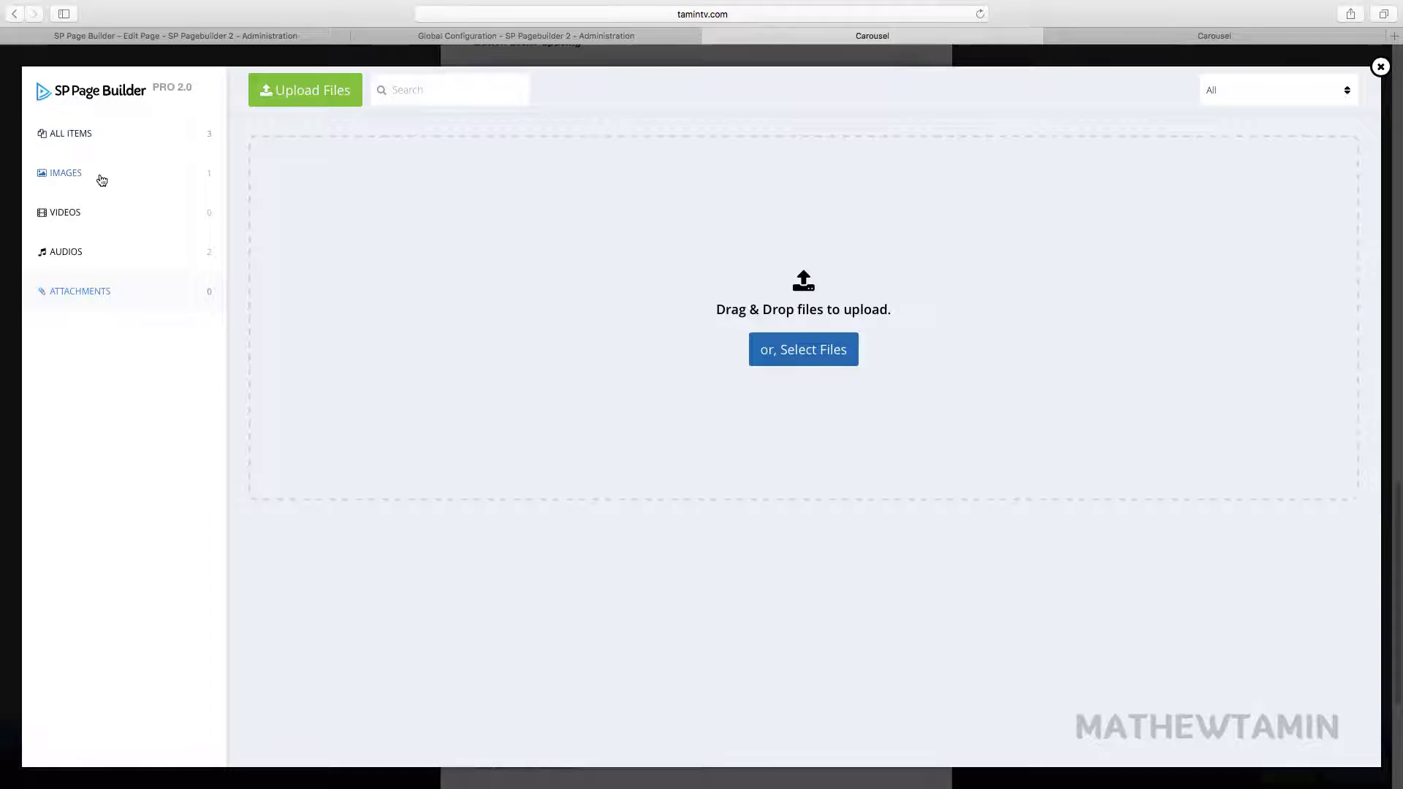
key(Escape)
- Keep Item 1's button letter spacing at Default and set its button icon to align-justify
click(586, 295)
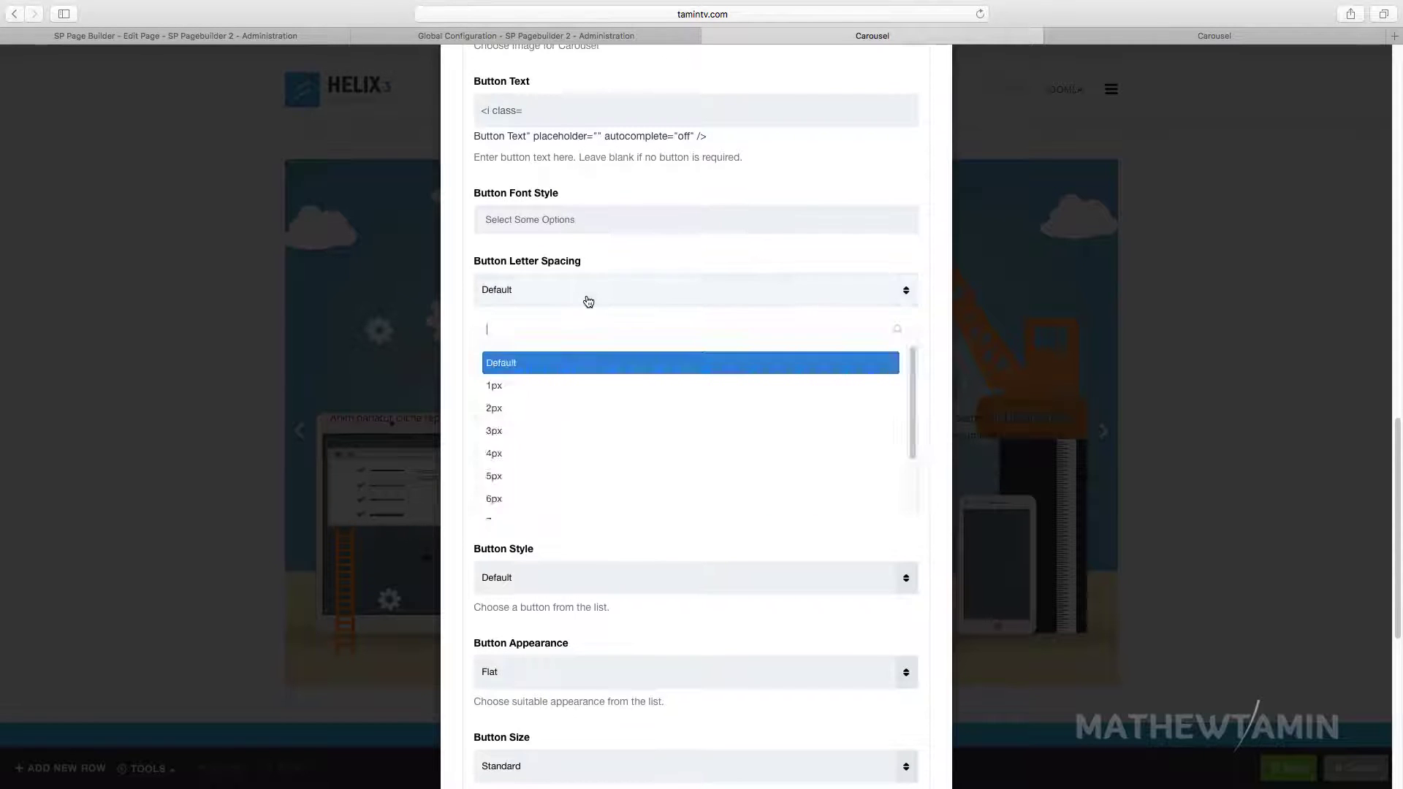
click(585, 296)
click(587, 295)
click(587, 294)
scroll(658, 504, down, 6)
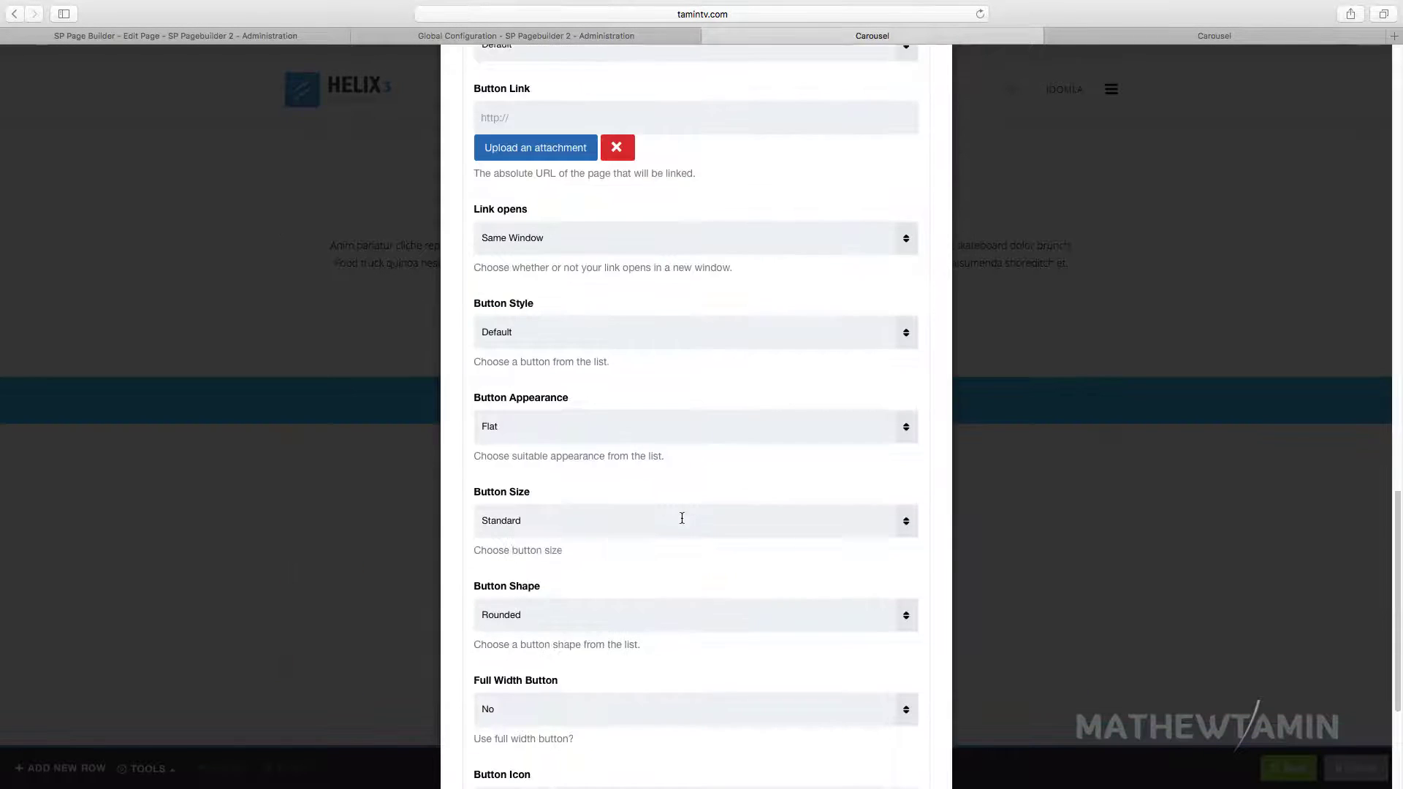
scroll(681, 516, down, 1)
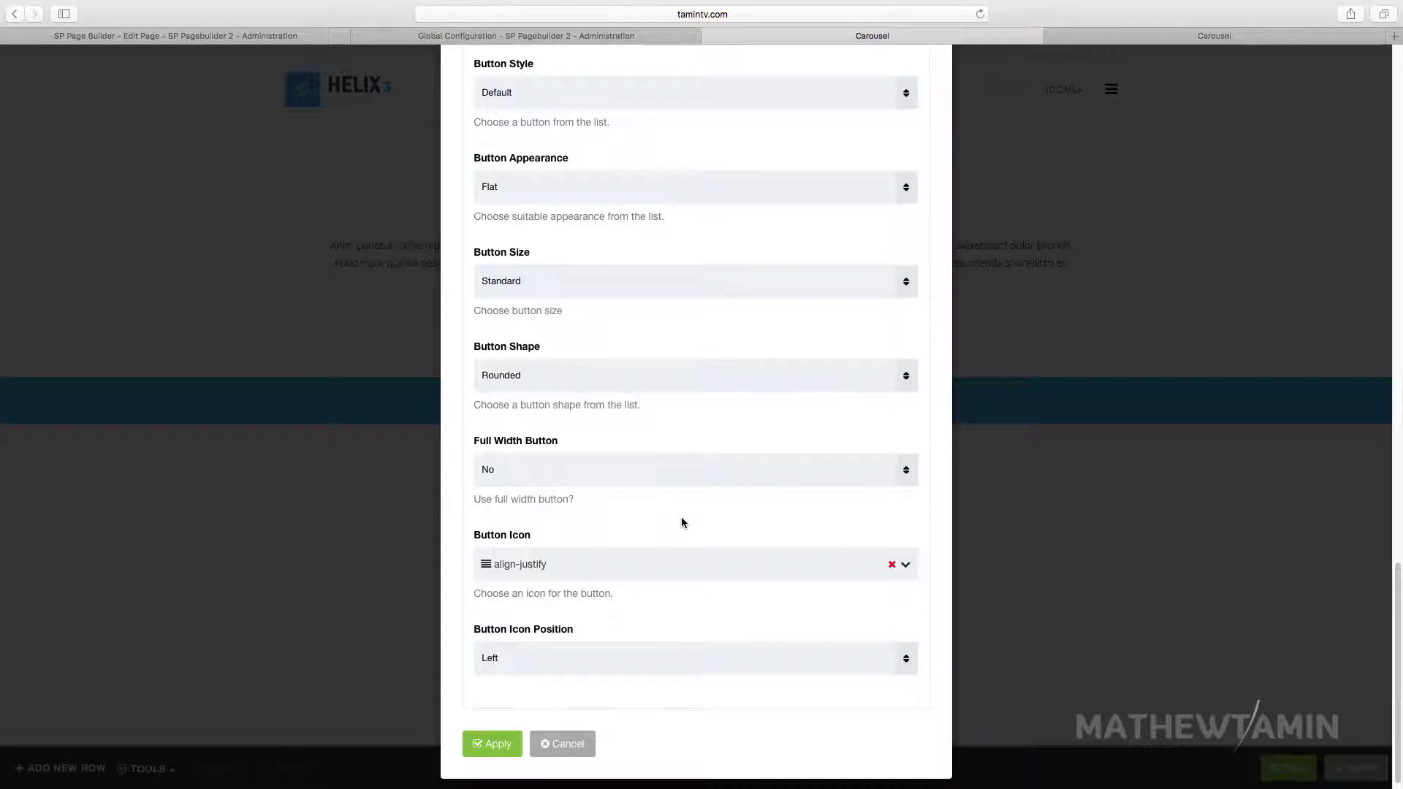
click(596, 570)
scroll(627, 439, down, 1)
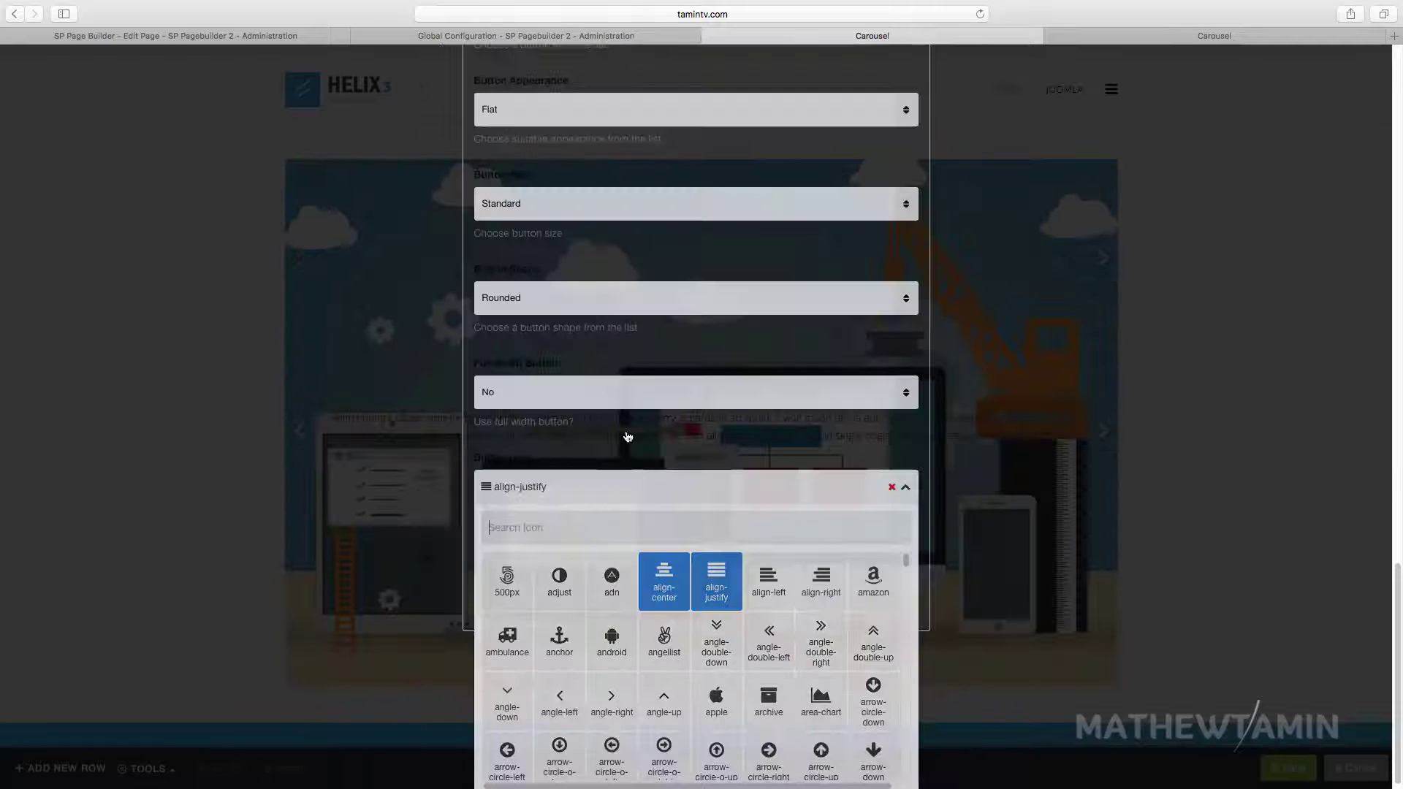
scroll(626, 430, up, 9)
scroll(625, 434, up, 3)
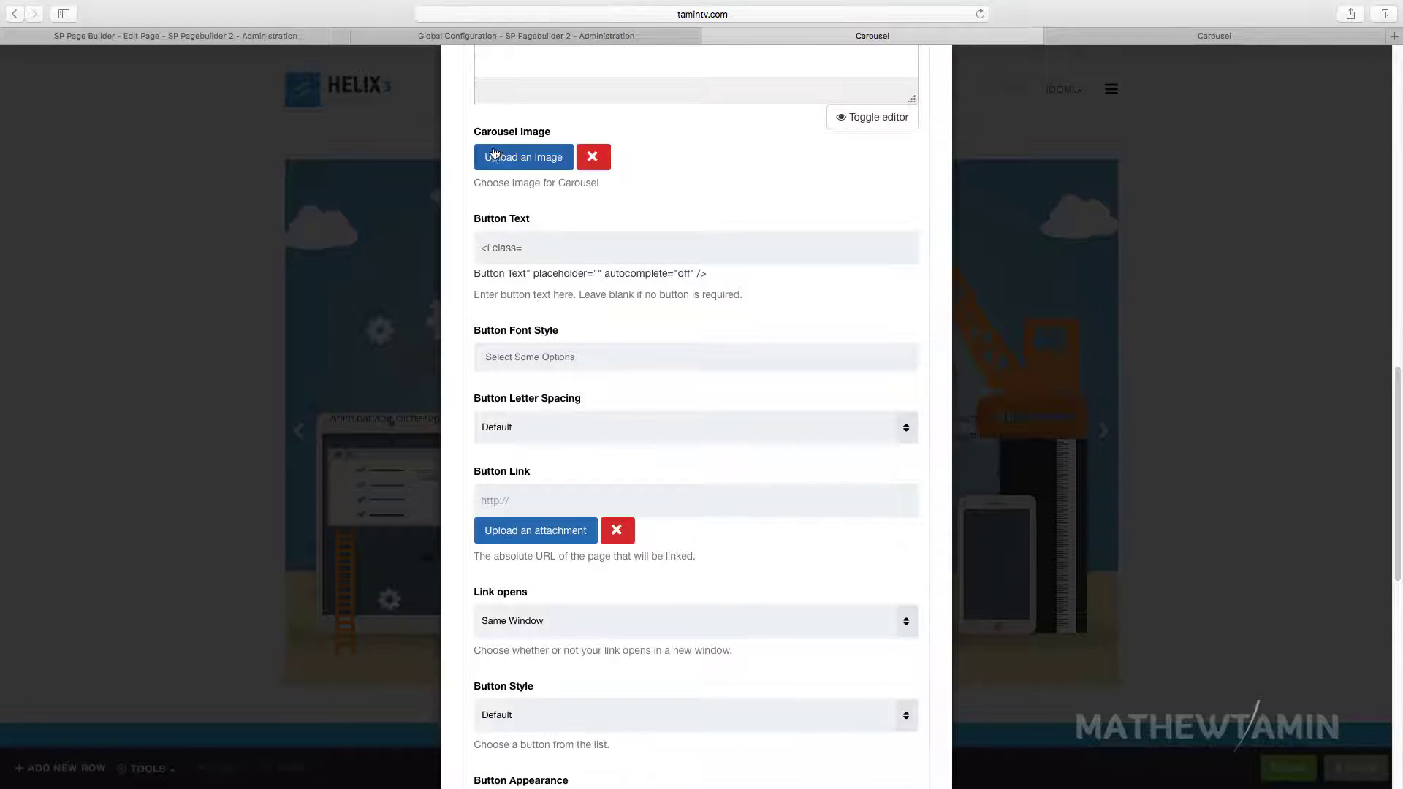
- Re-insert the web-design illustration as Item 1's image and apply, saving the page
click(520, 267)
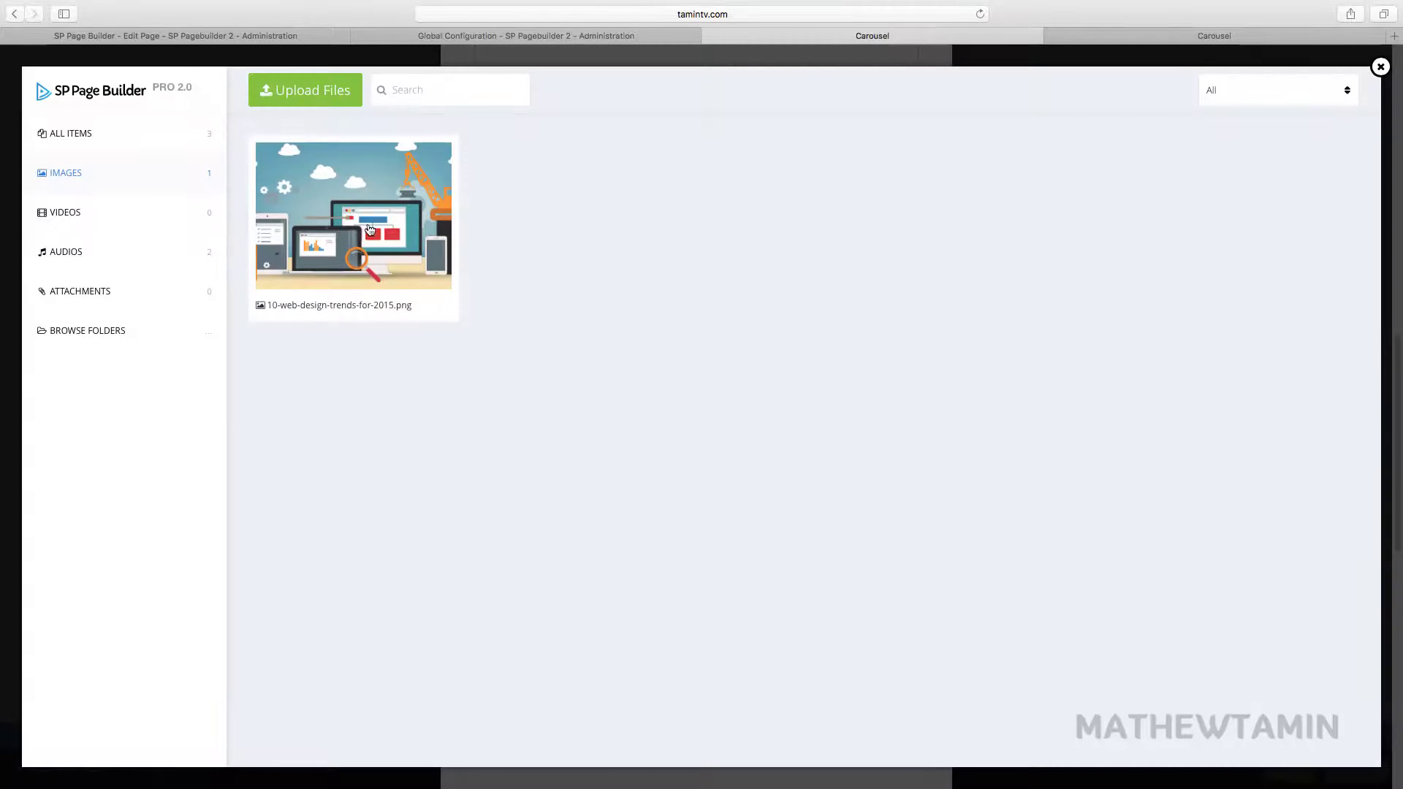
click(336, 215)
click(286, 89)
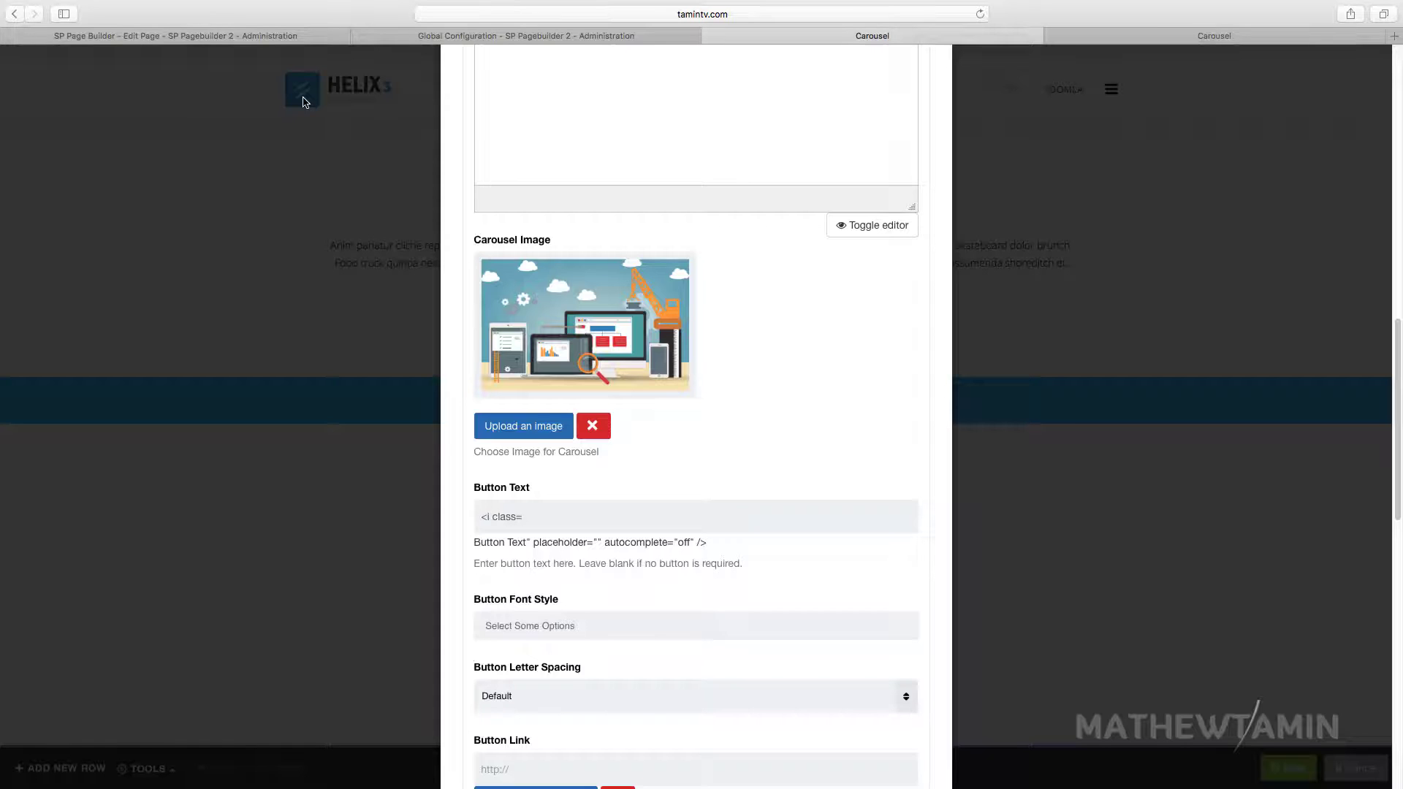
scroll(557, 475, down, 15)
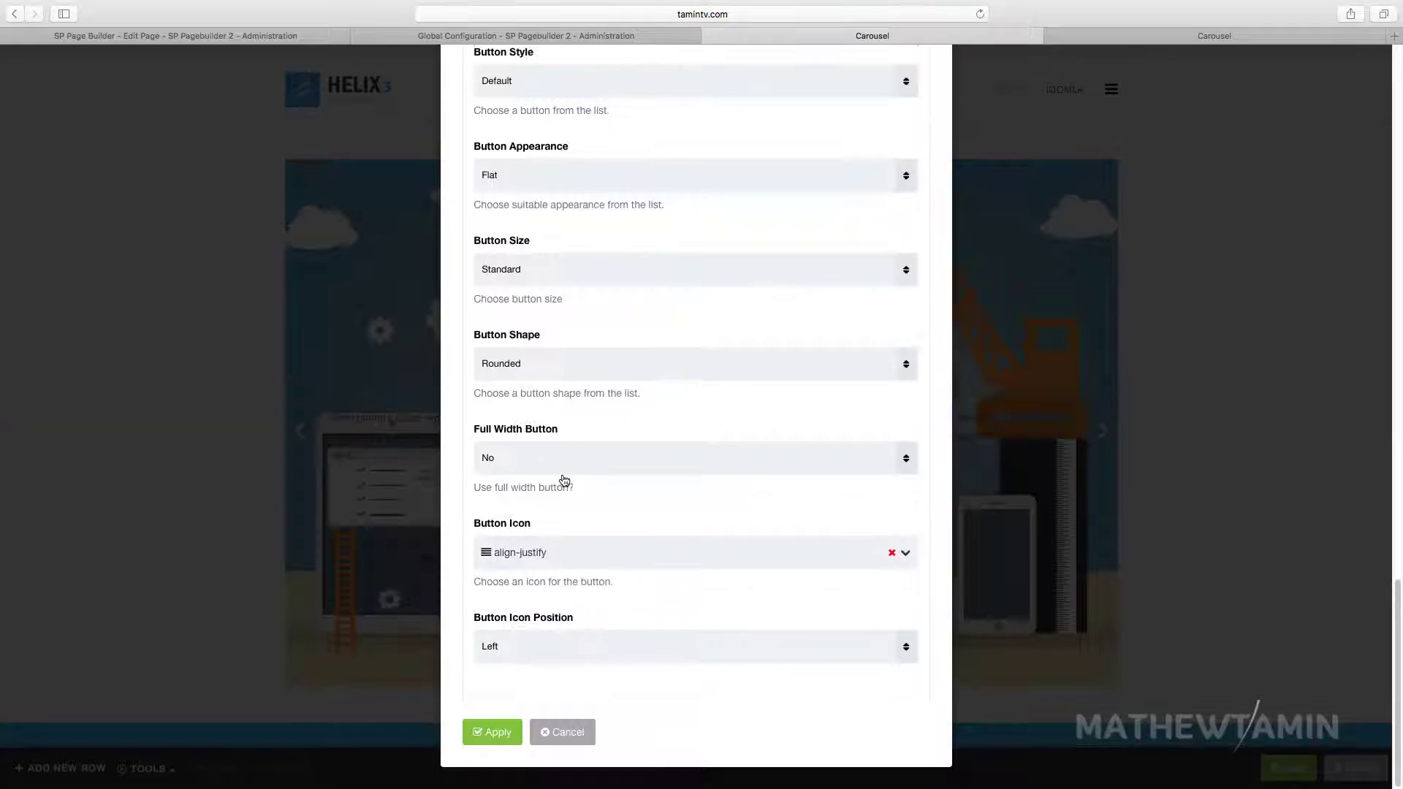
click(503, 740)
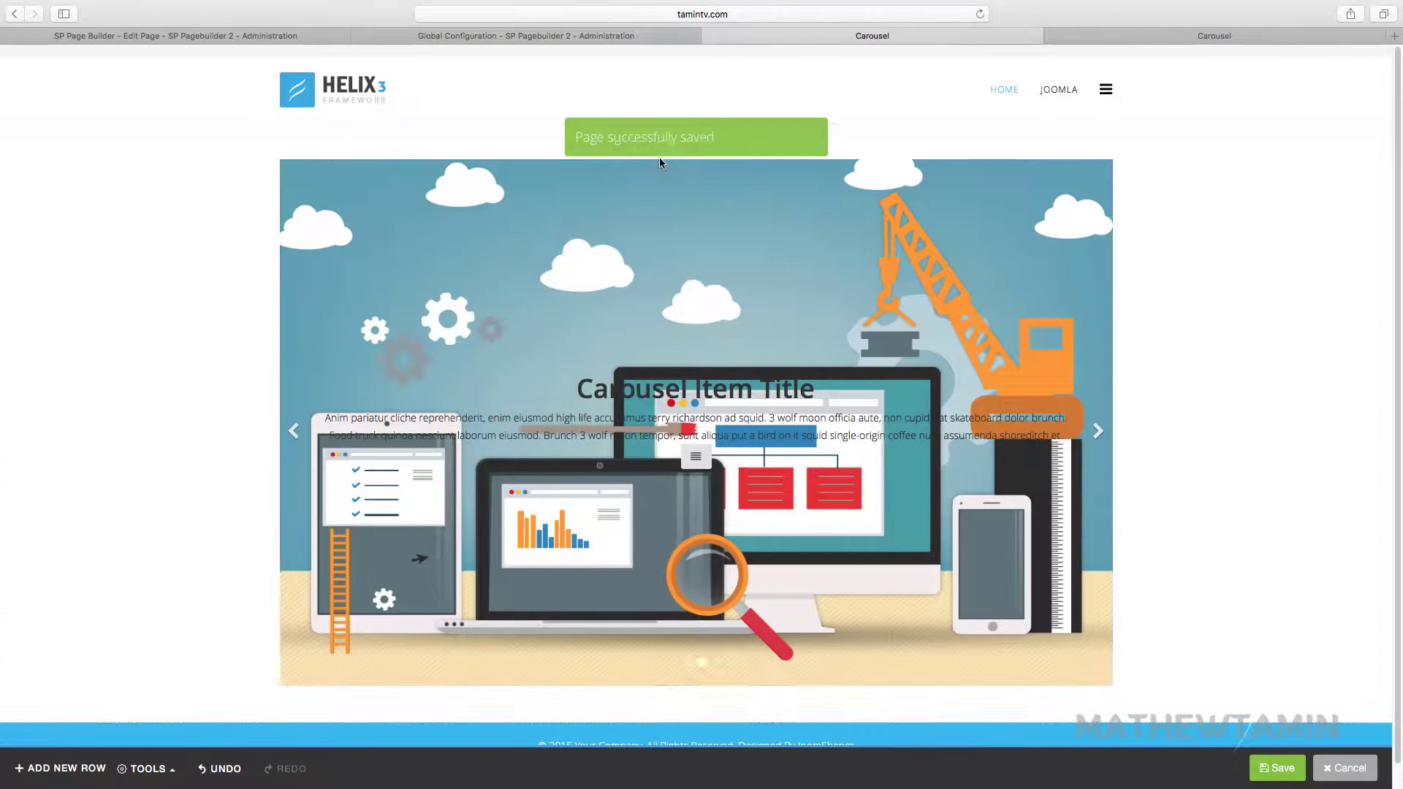
- Make the carousel text colour white, rgba(255, 255, 255, 1), then advance to the next slide
click(663, 160)
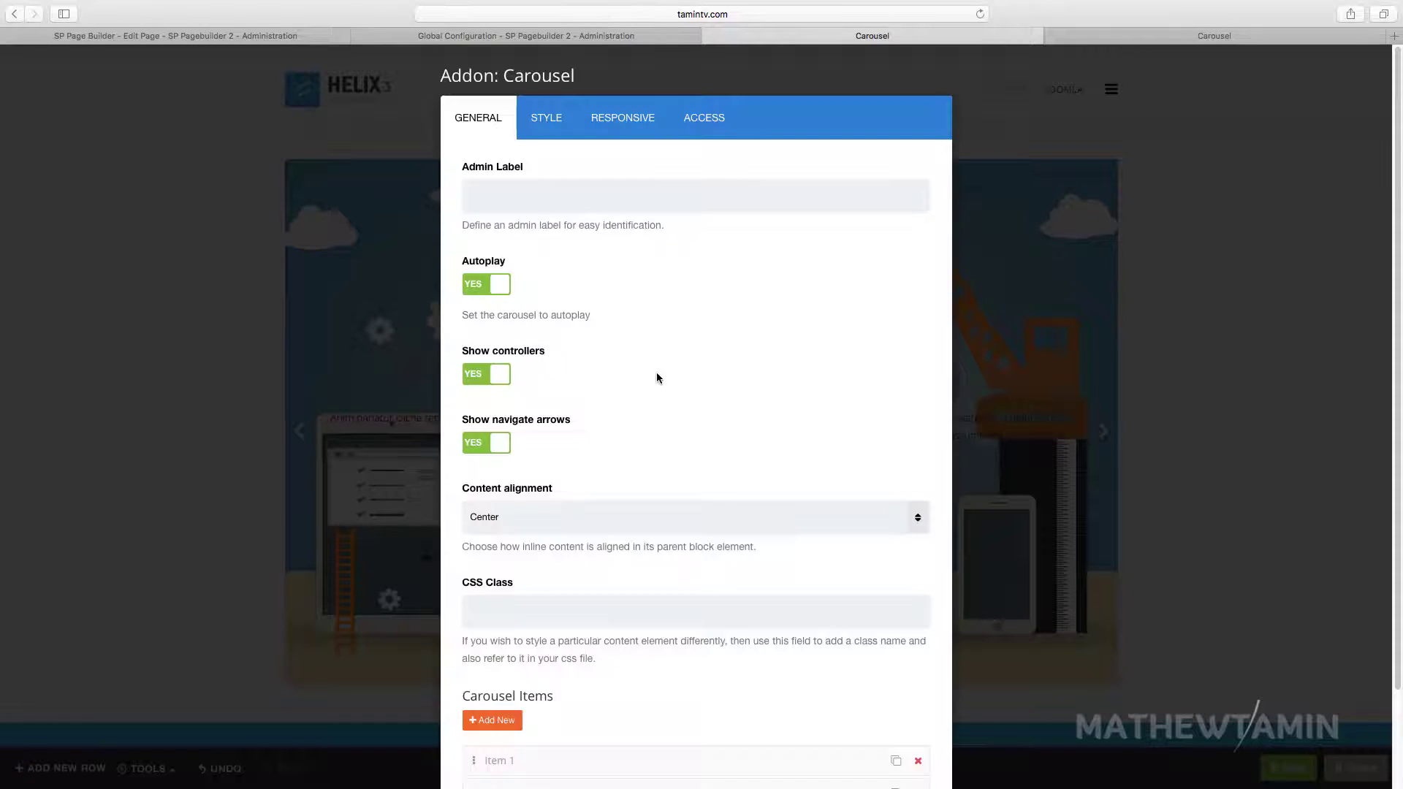
click(541, 122)
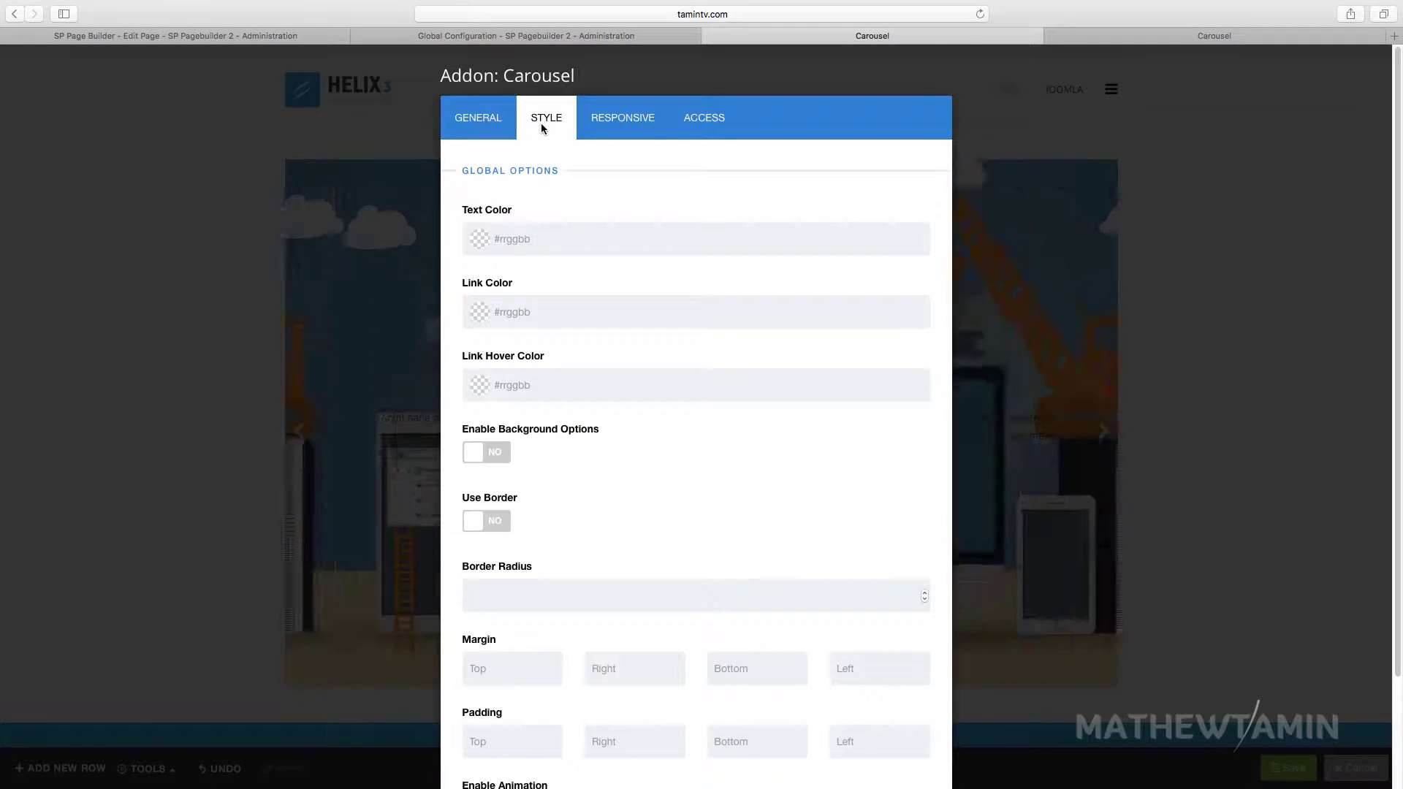
click(545, 246)
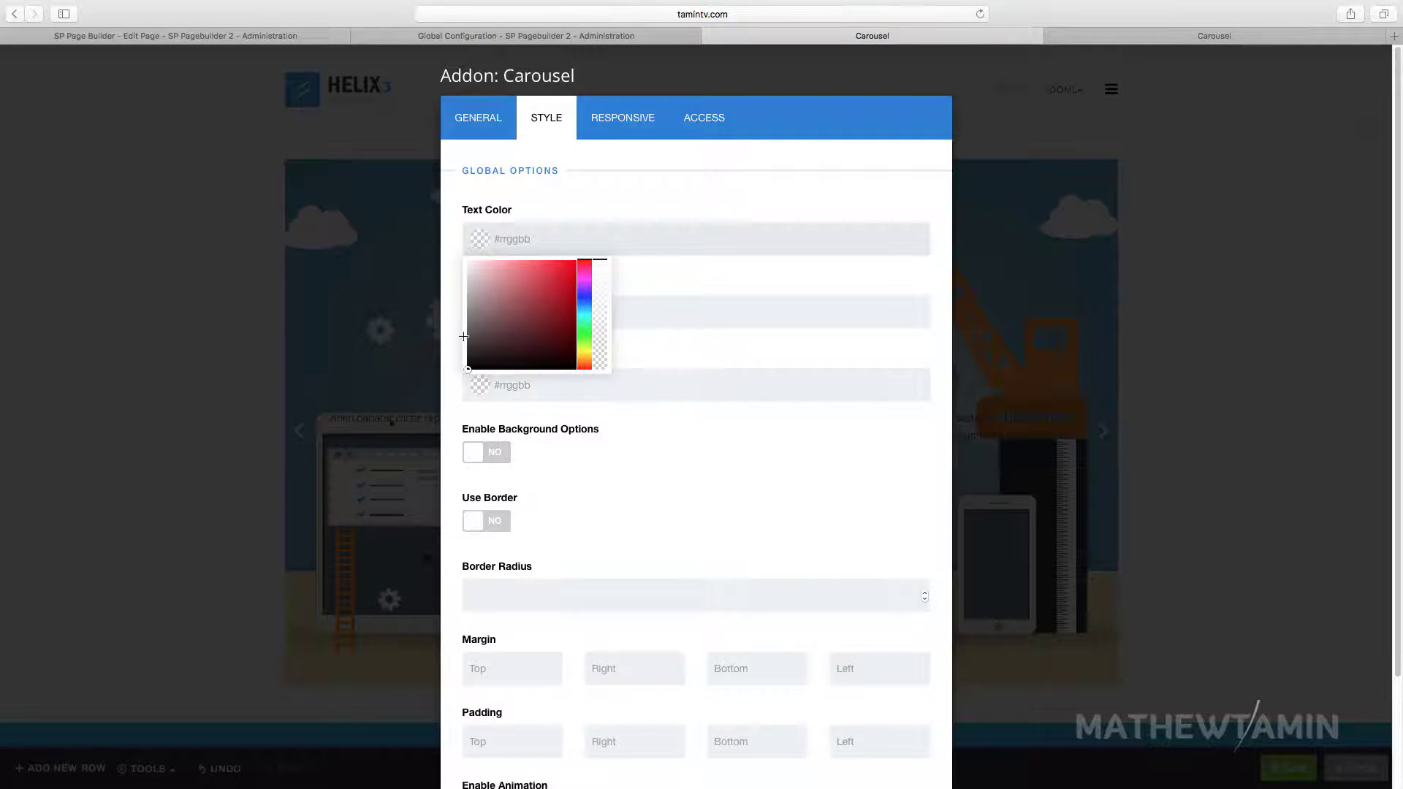
drag(465, 337, 468, 261)
scroll(694, 438, down, 3)
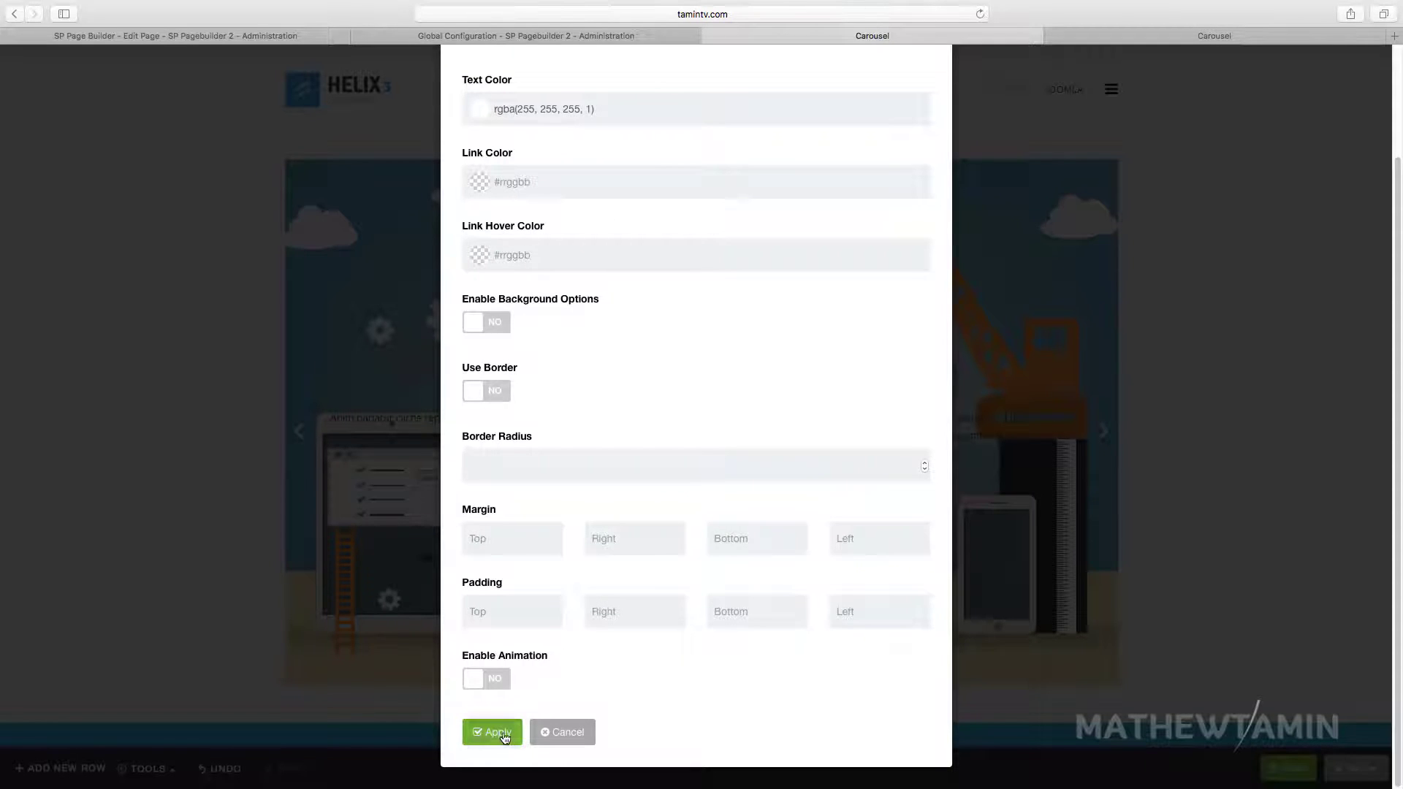
click(504, 738)
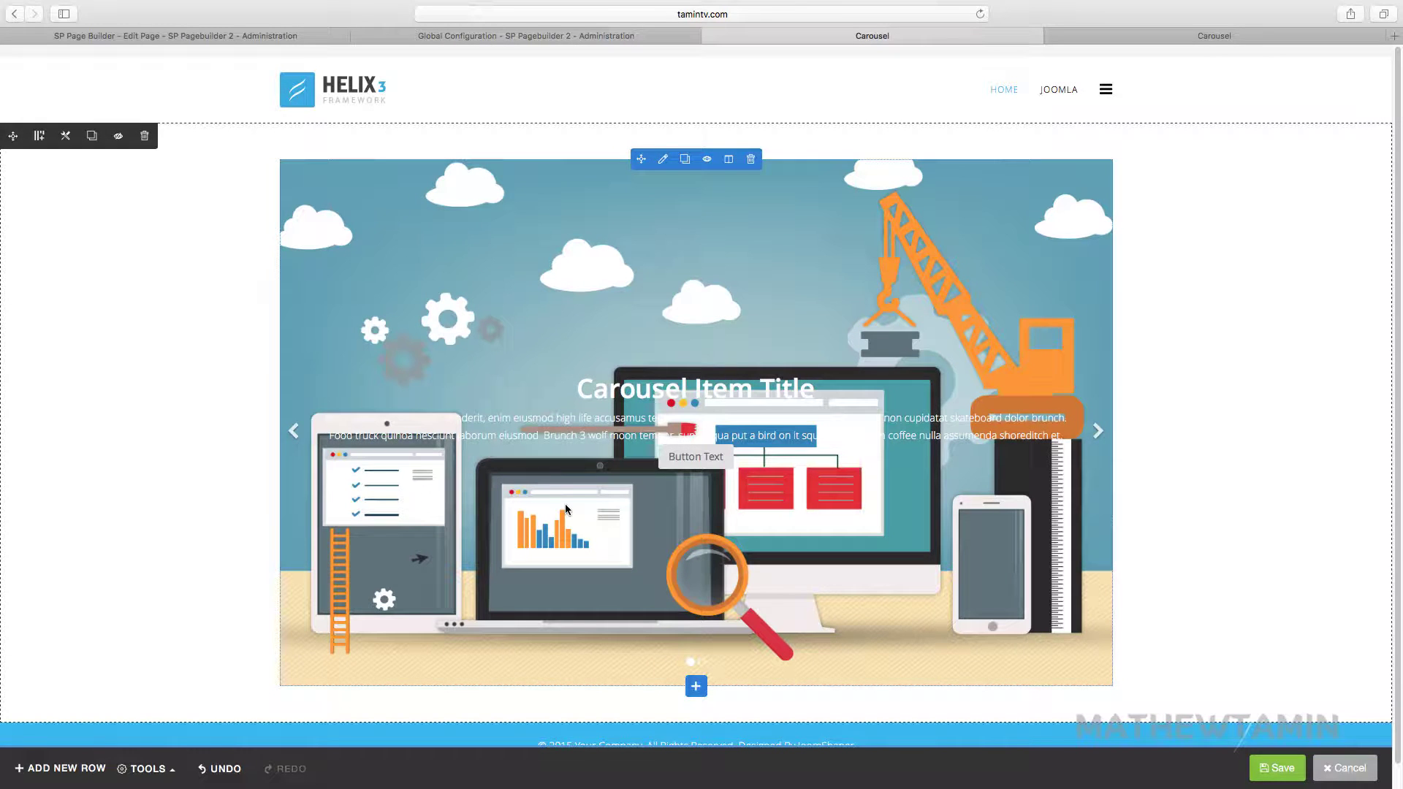
click(1096, 431)
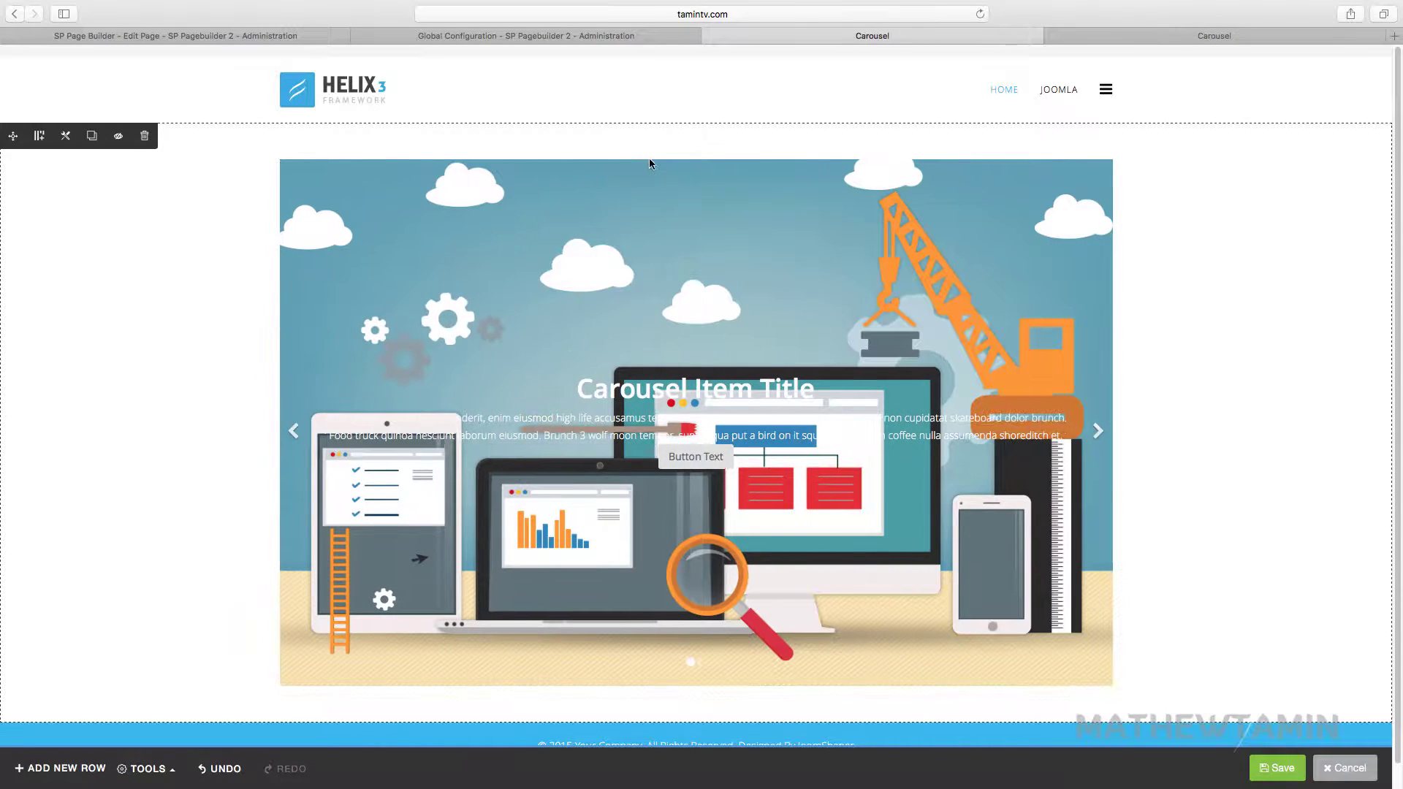
- Remove Item 1's carousel image, close the settings, and advance to the next slide
click(659, 165)
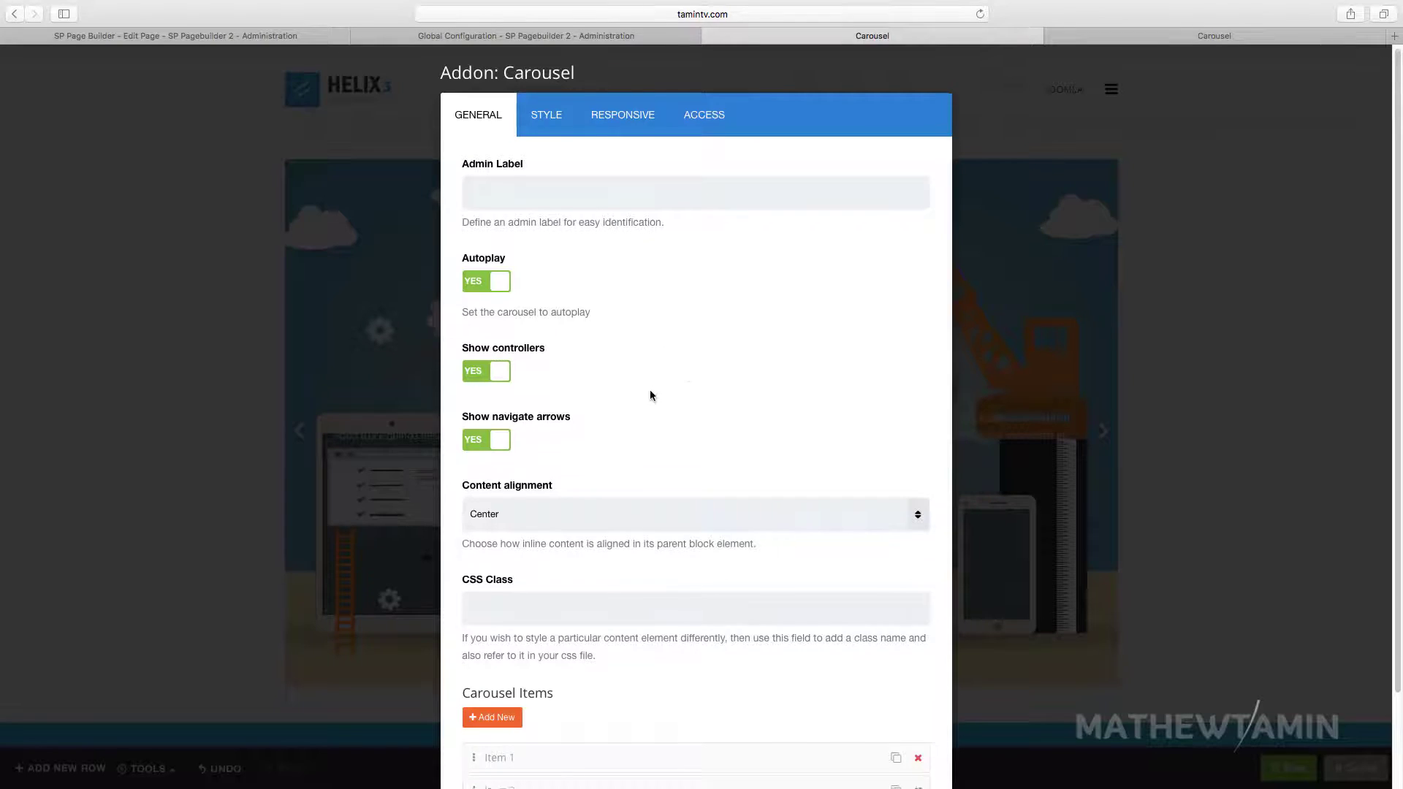
scroll(650, 439, down, 3)
click(597, 650)
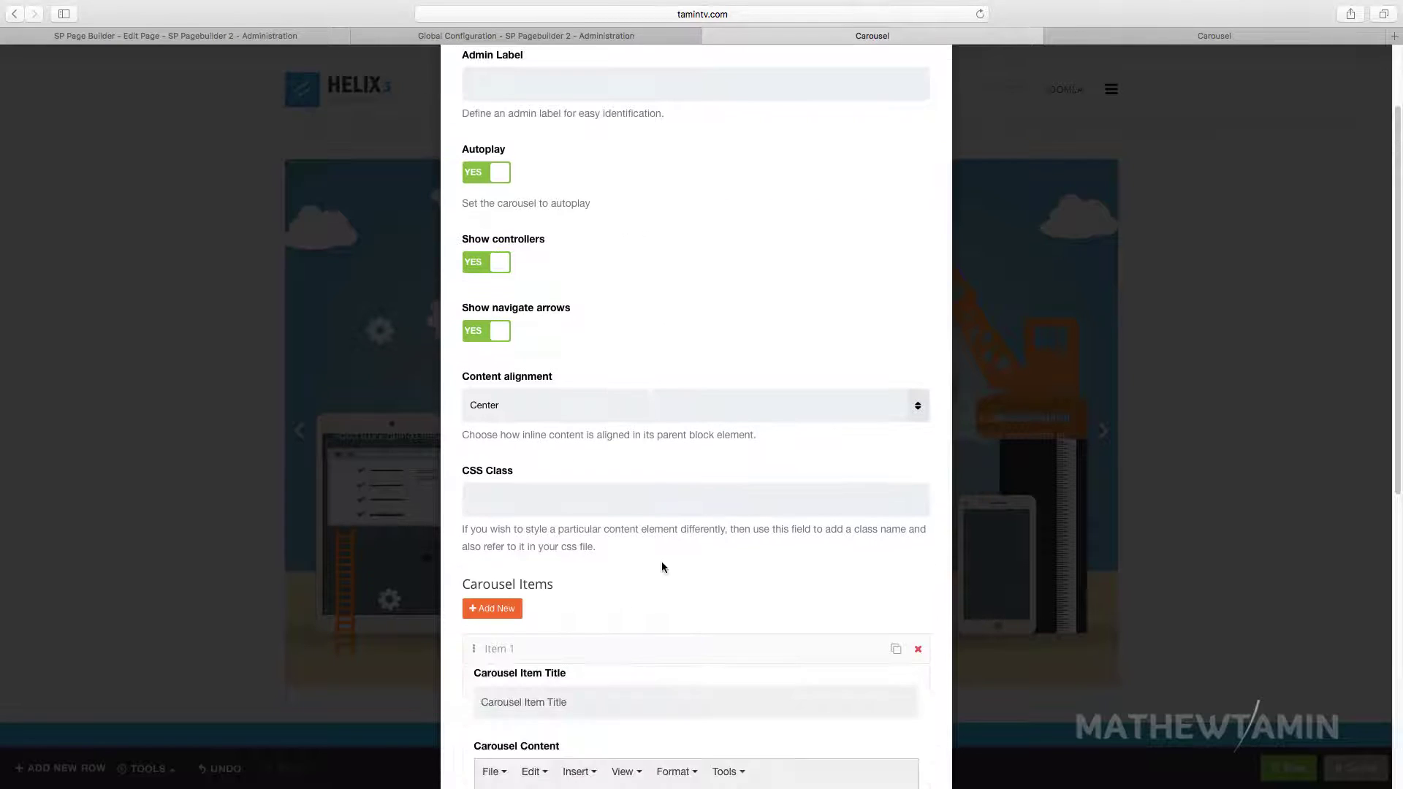
scroll(679, 560, down, 10)
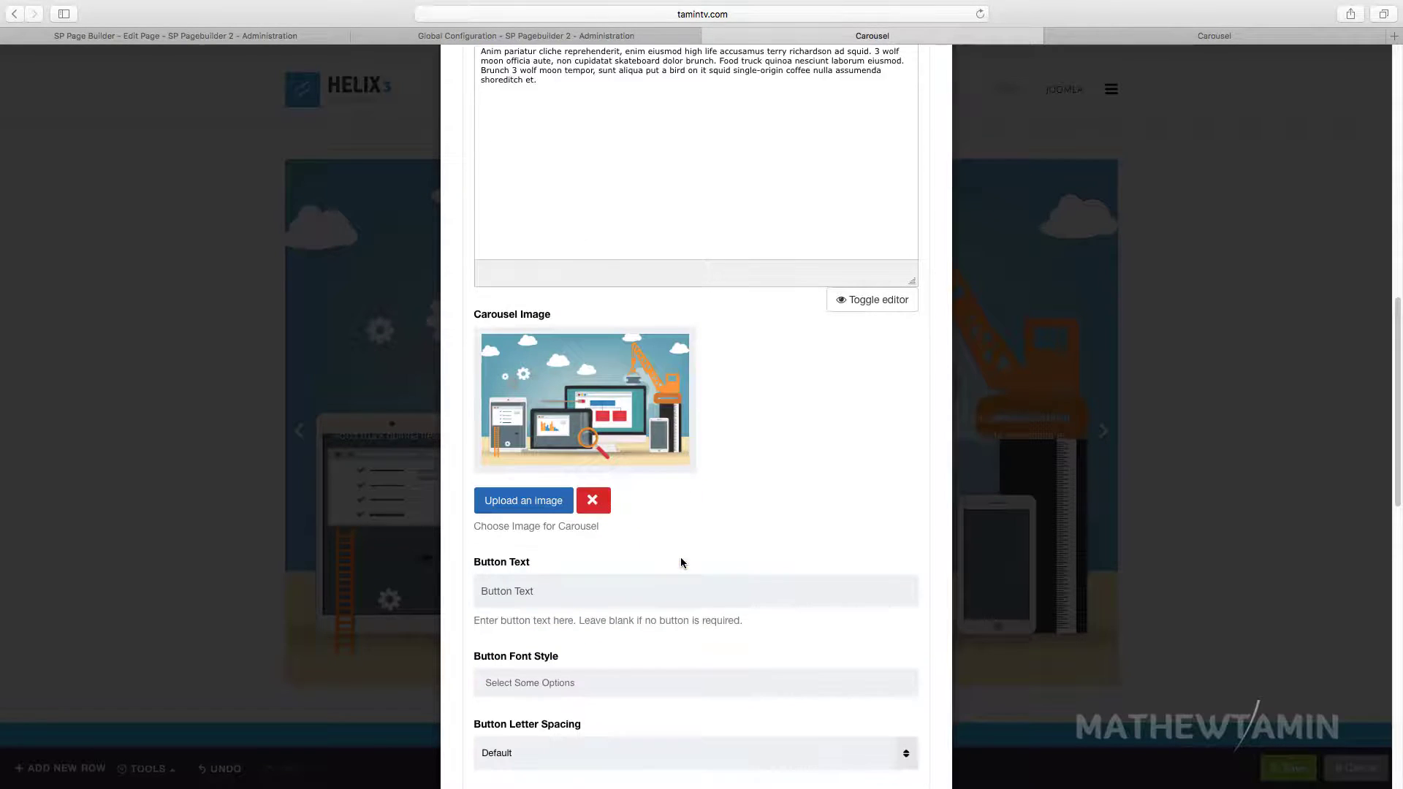
click(593, 500)
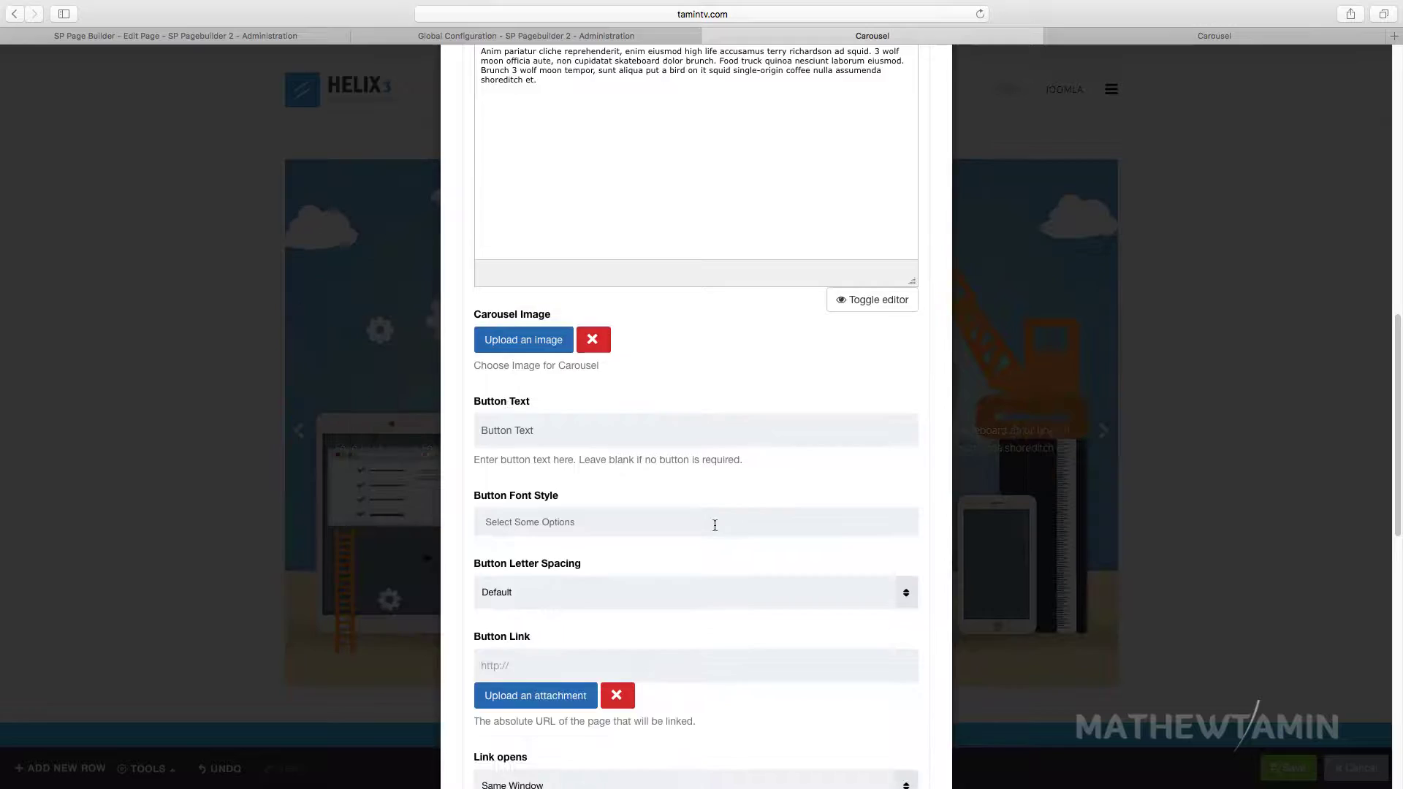
scroll(714, 523, up, 15)
click(547, 118)
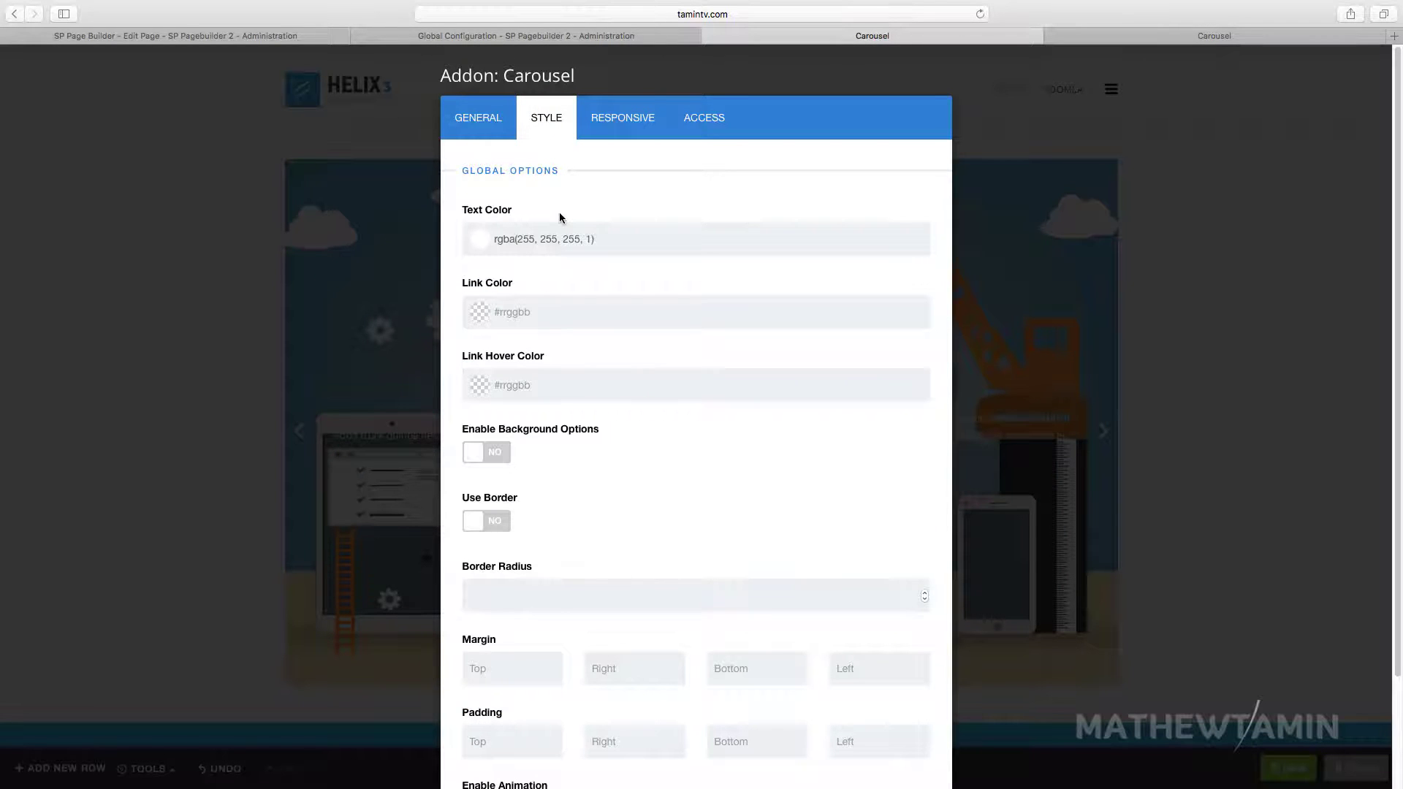
key(Escape)
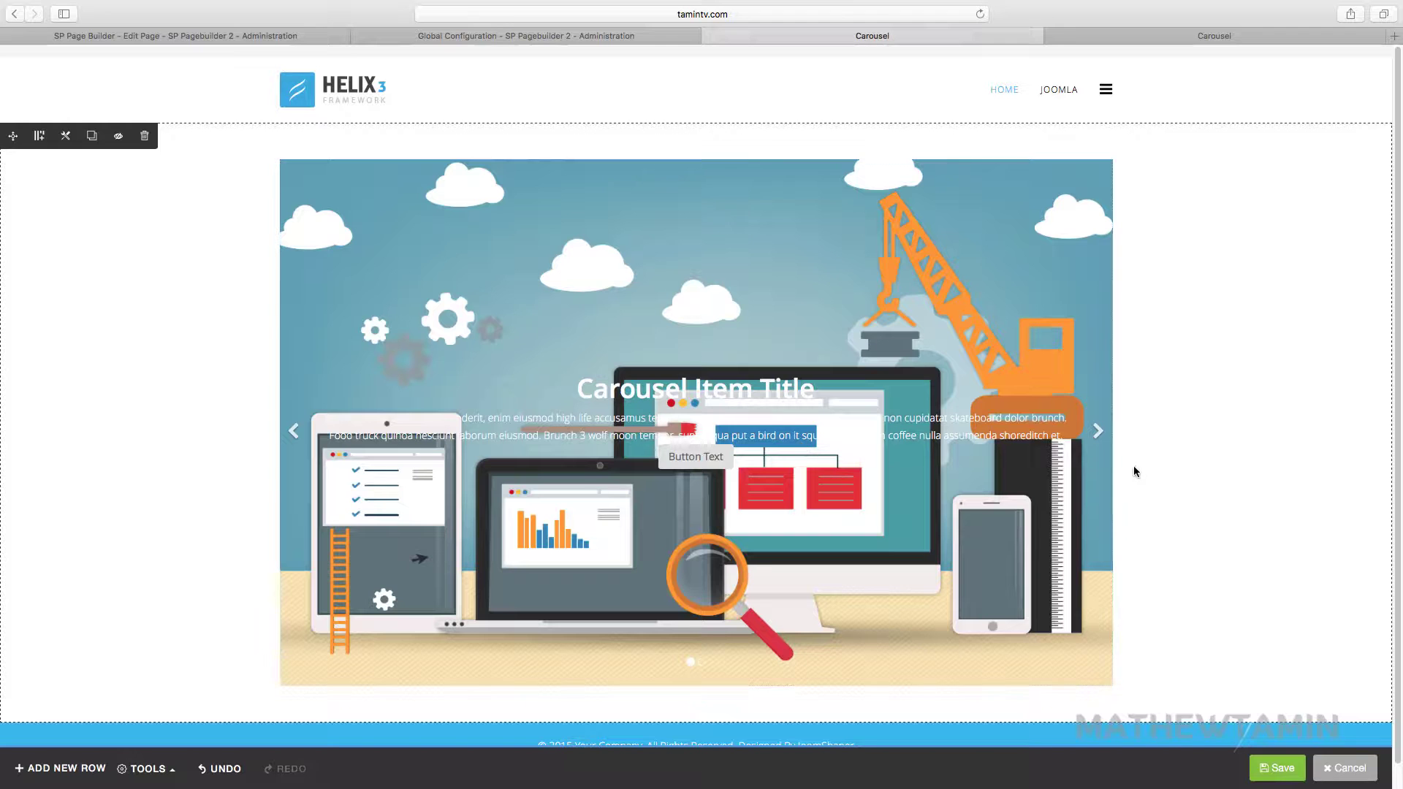
click(1103, 441)
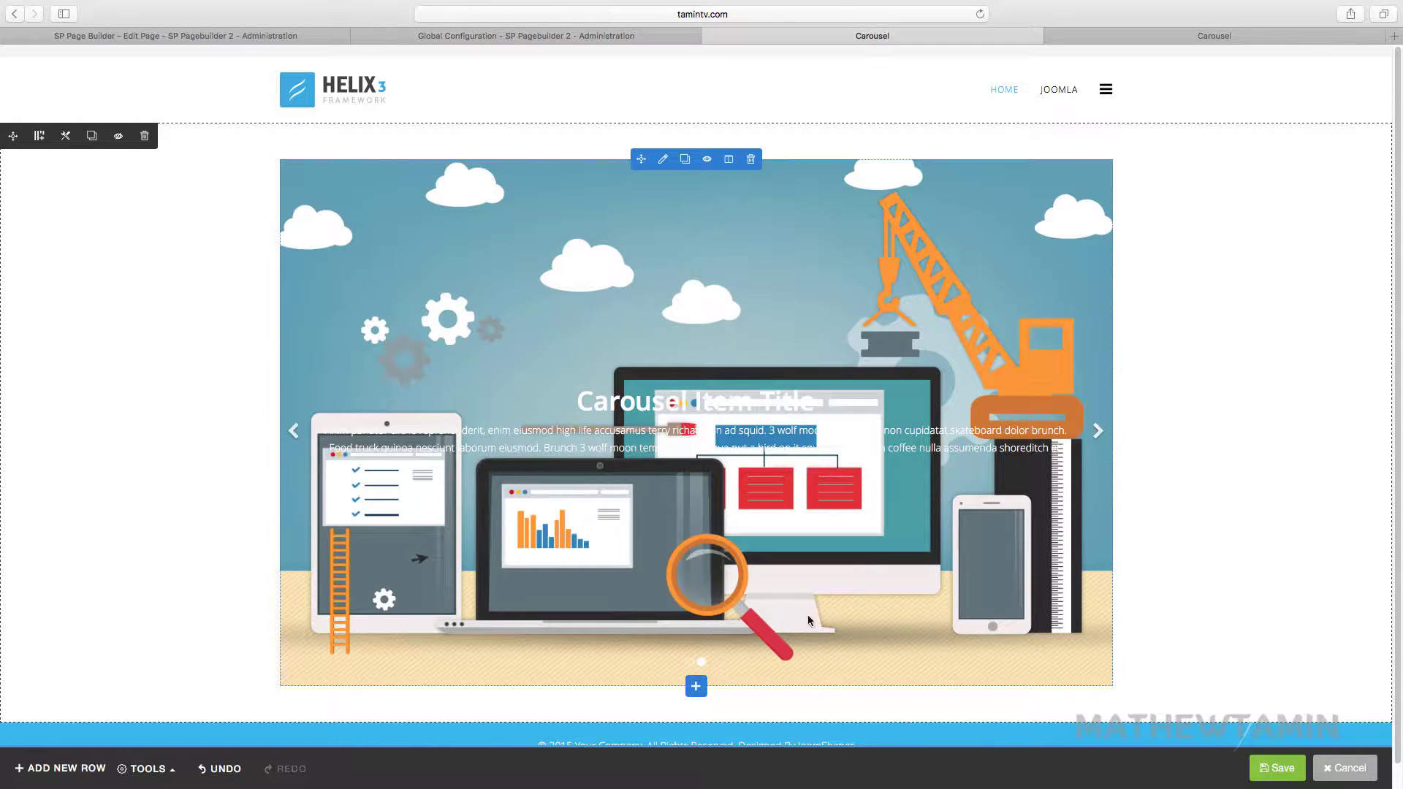
- Delete the Carousel Content body text from Items 1 and 2
click(662, 165)
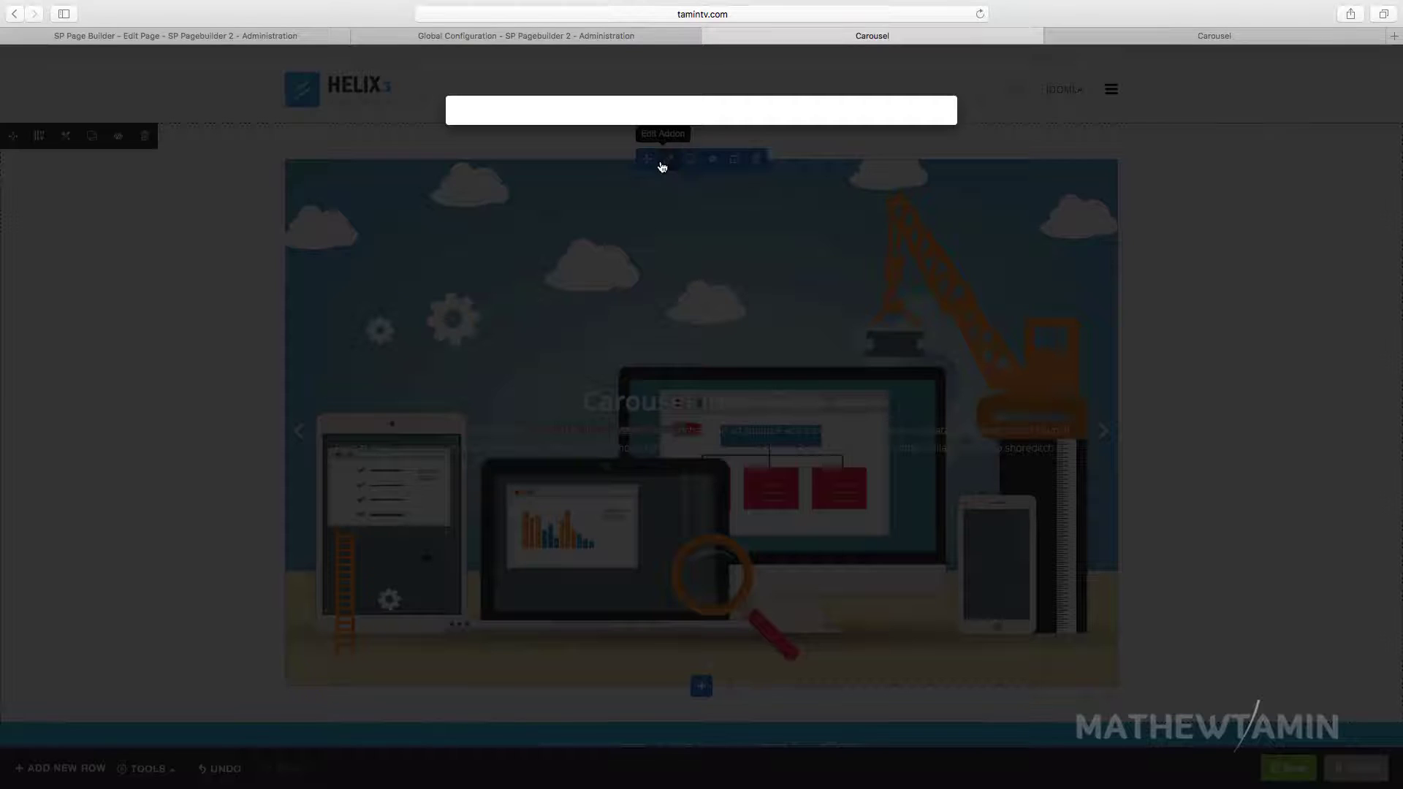
scroll(635, 409, down, 3)
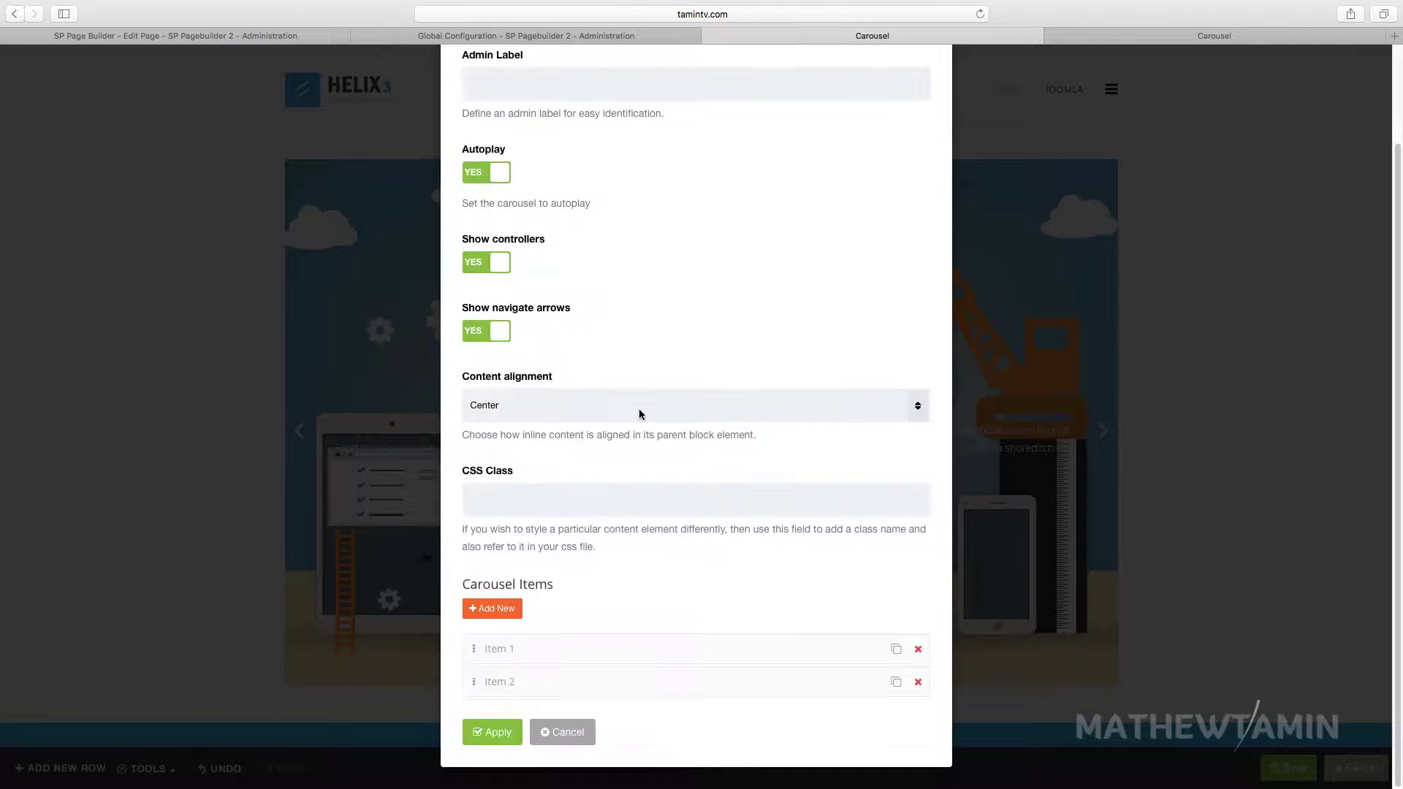
click(639, 652)
scroll(647, 566, down, 5)
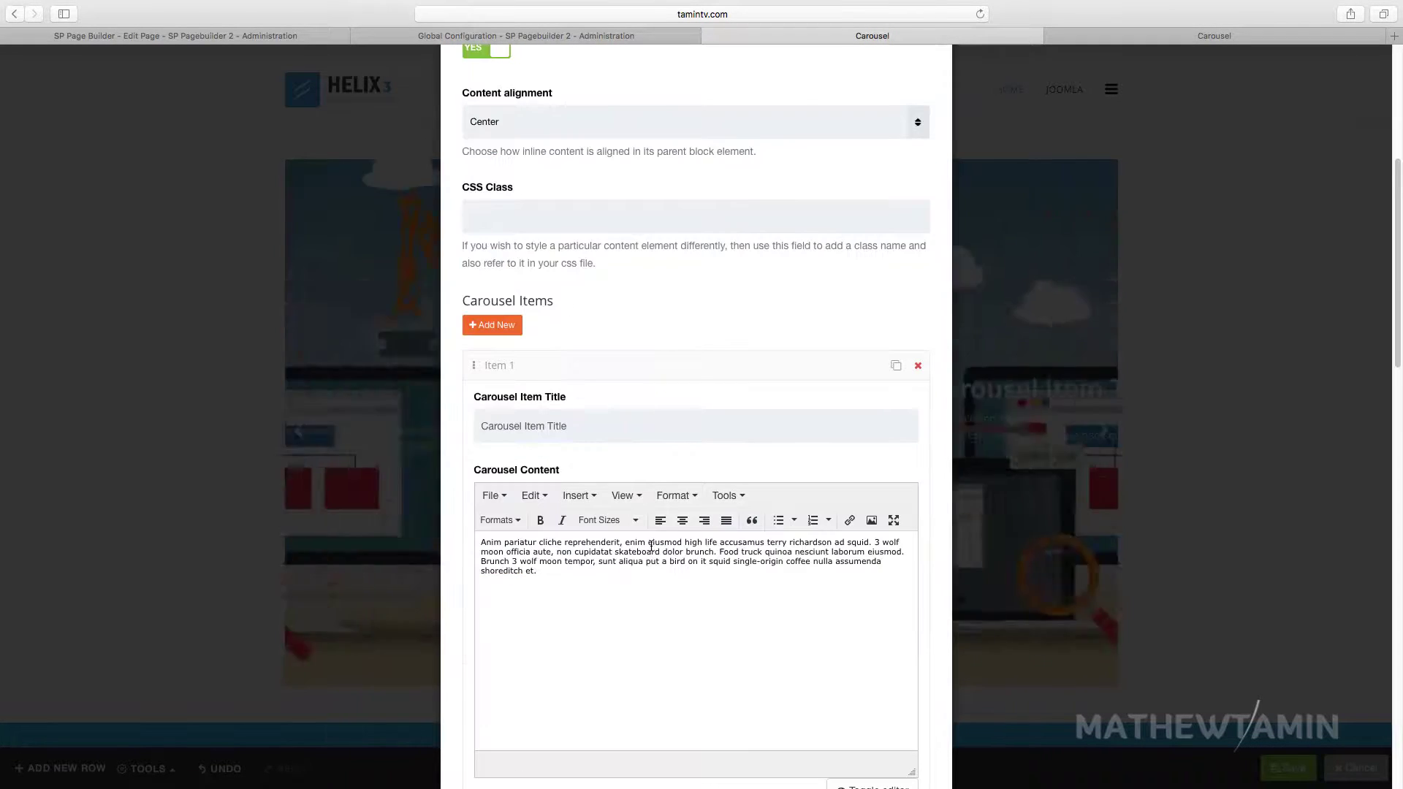
drag(537, 570, 407, 536)
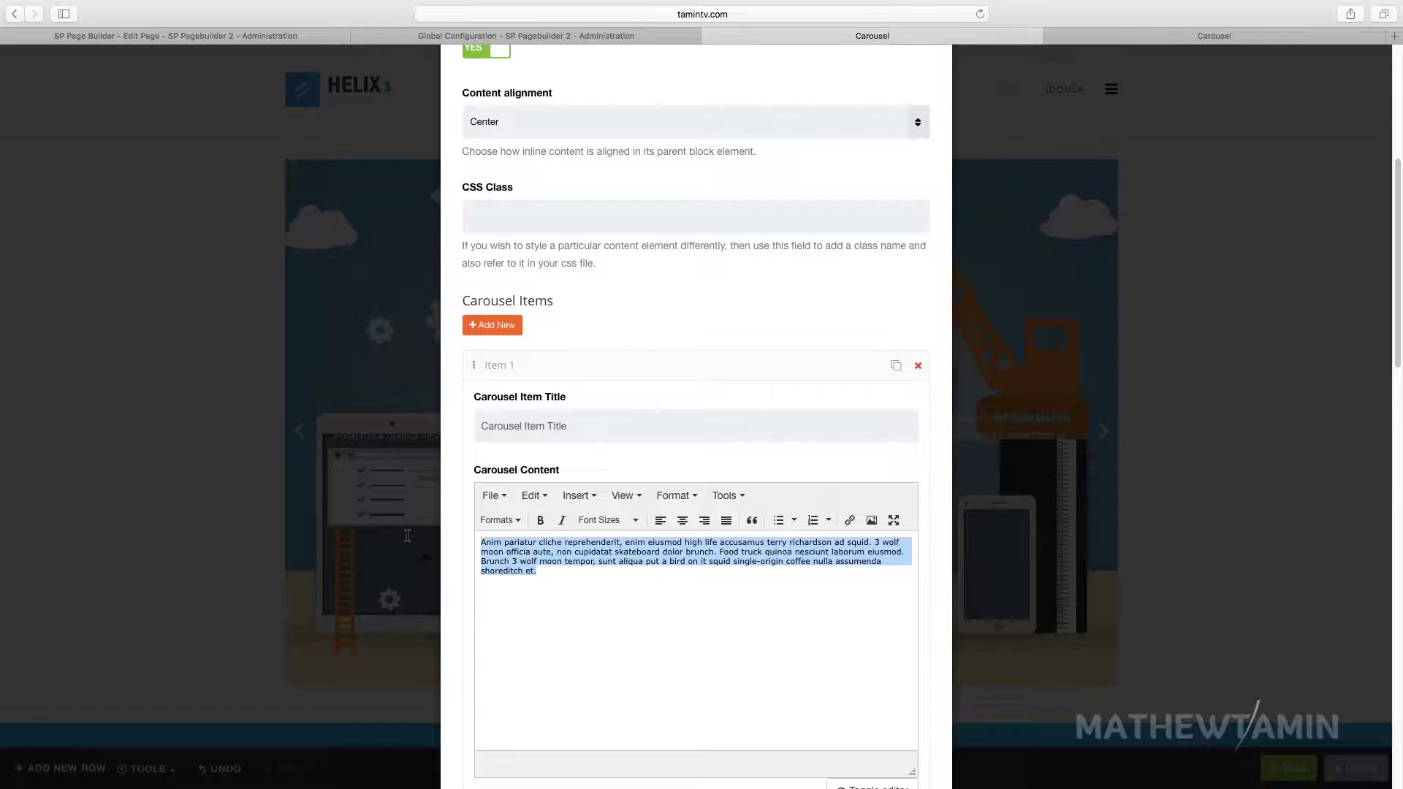
key(BackSpace)
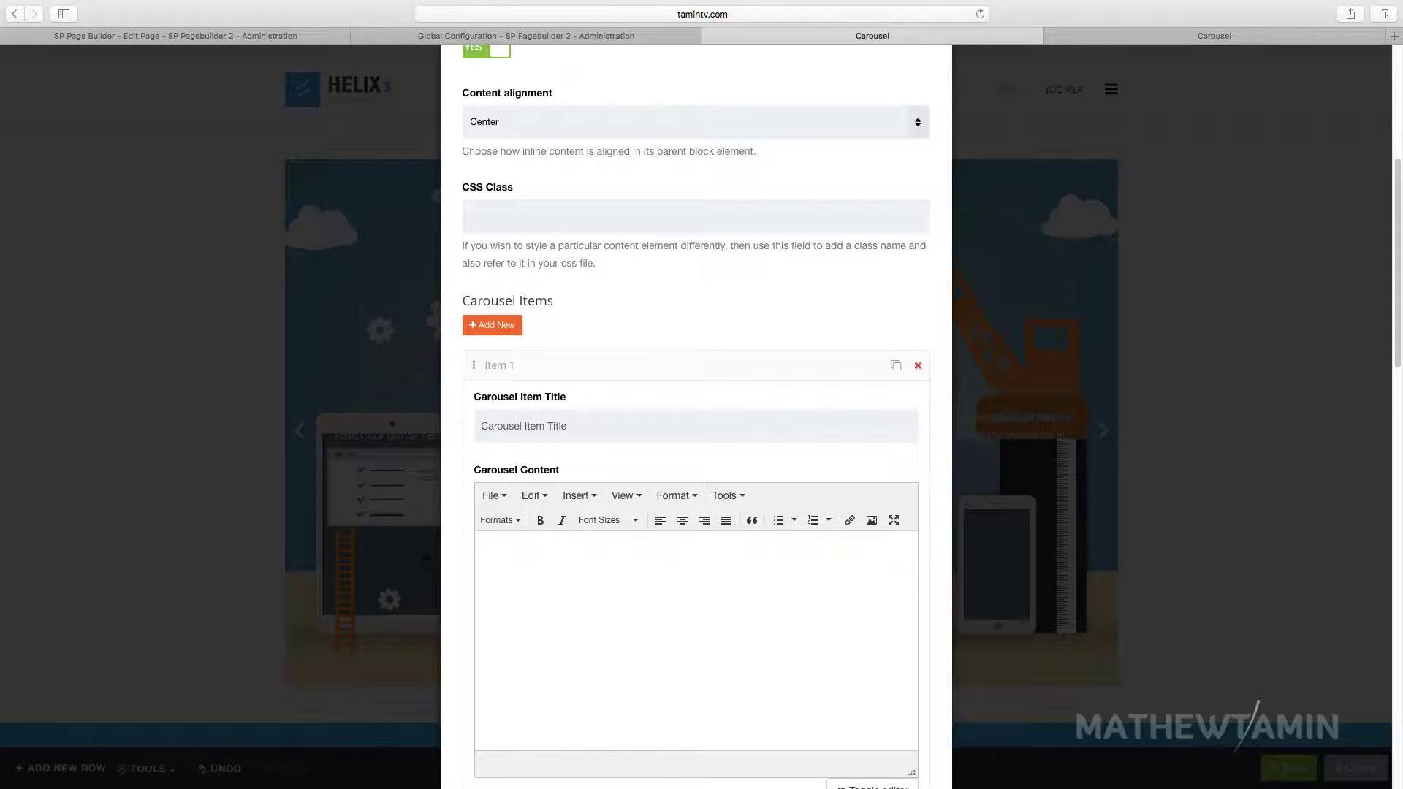
scroll(559, 592, down, 15)
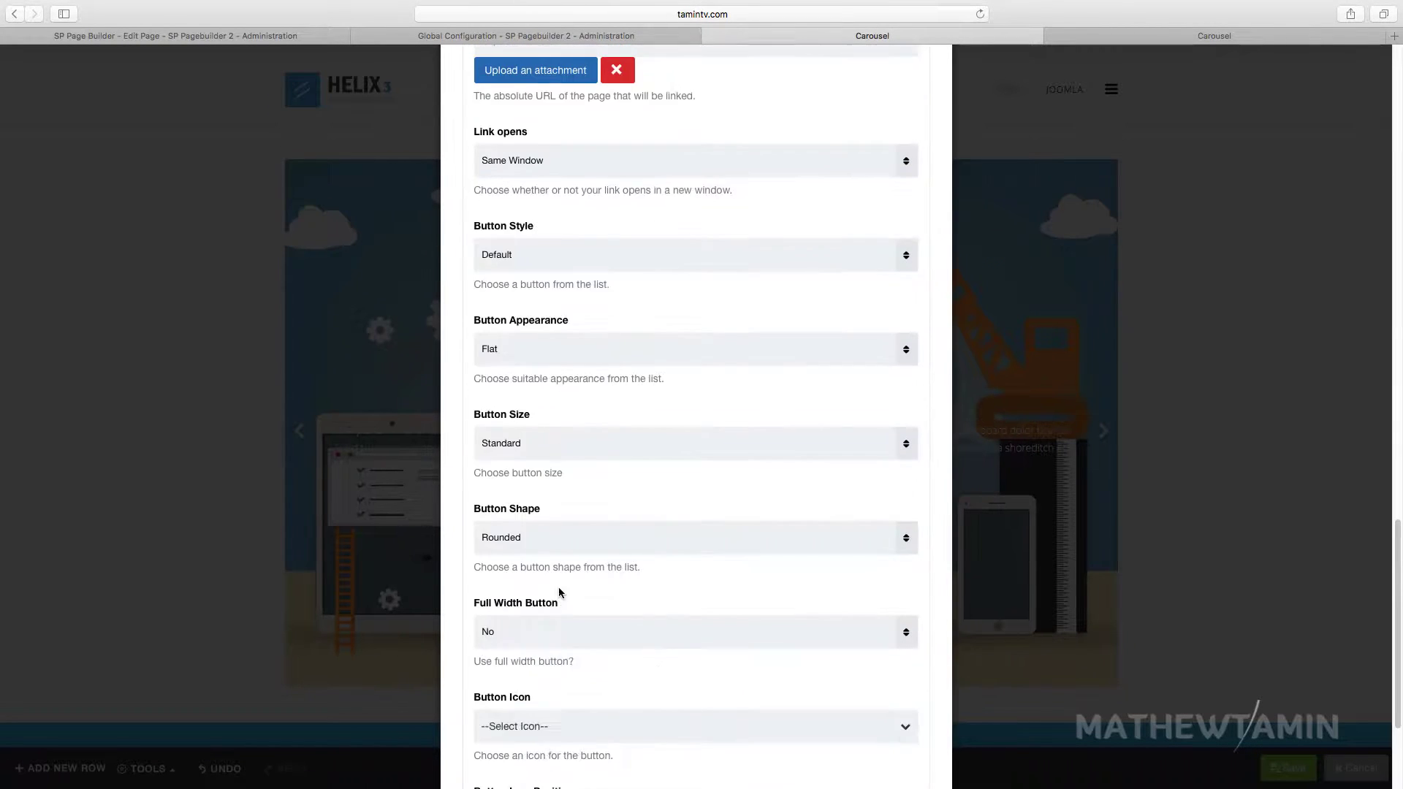
scroll(554, 614, down, 3)
scroll(574, 662, up, 15)
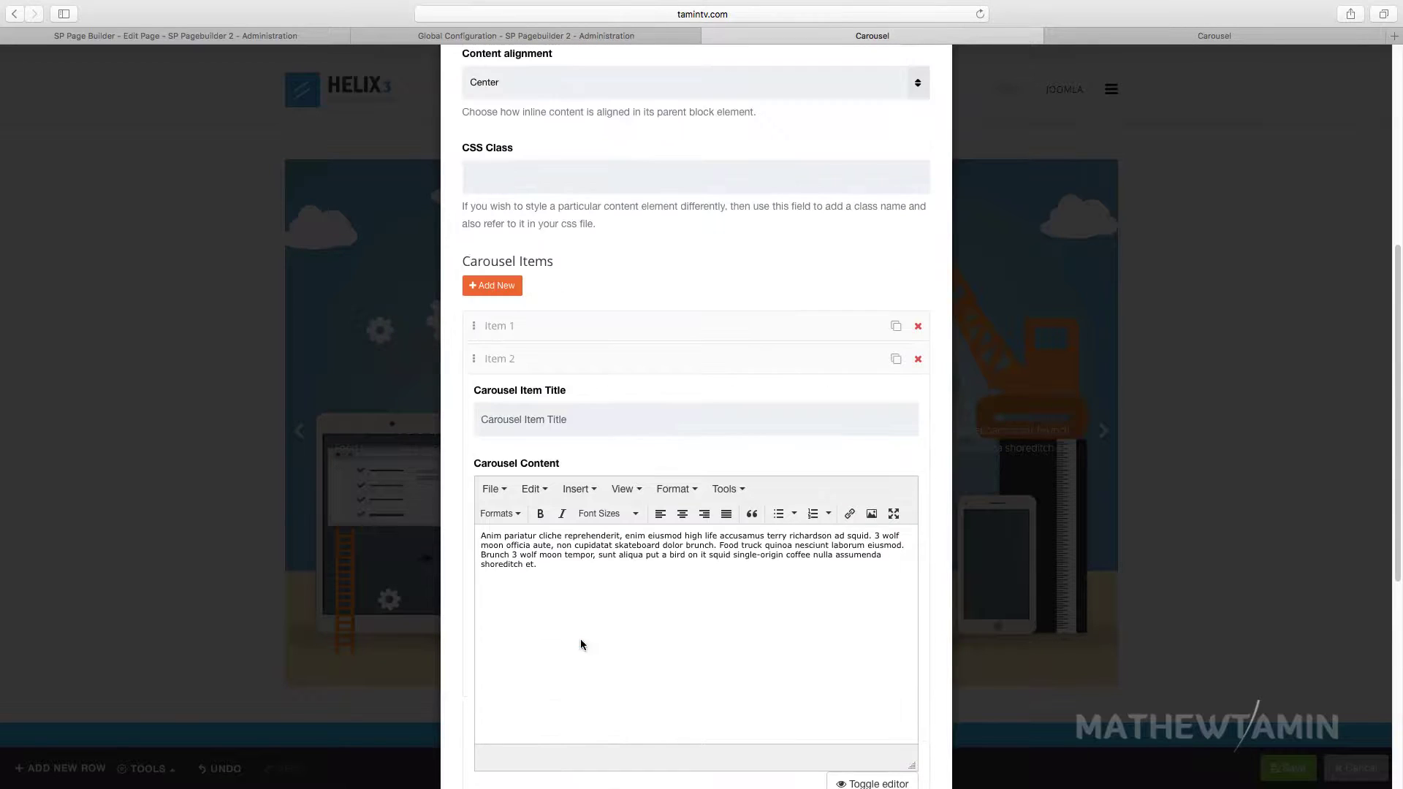
drag(578, 608, 589, 454)
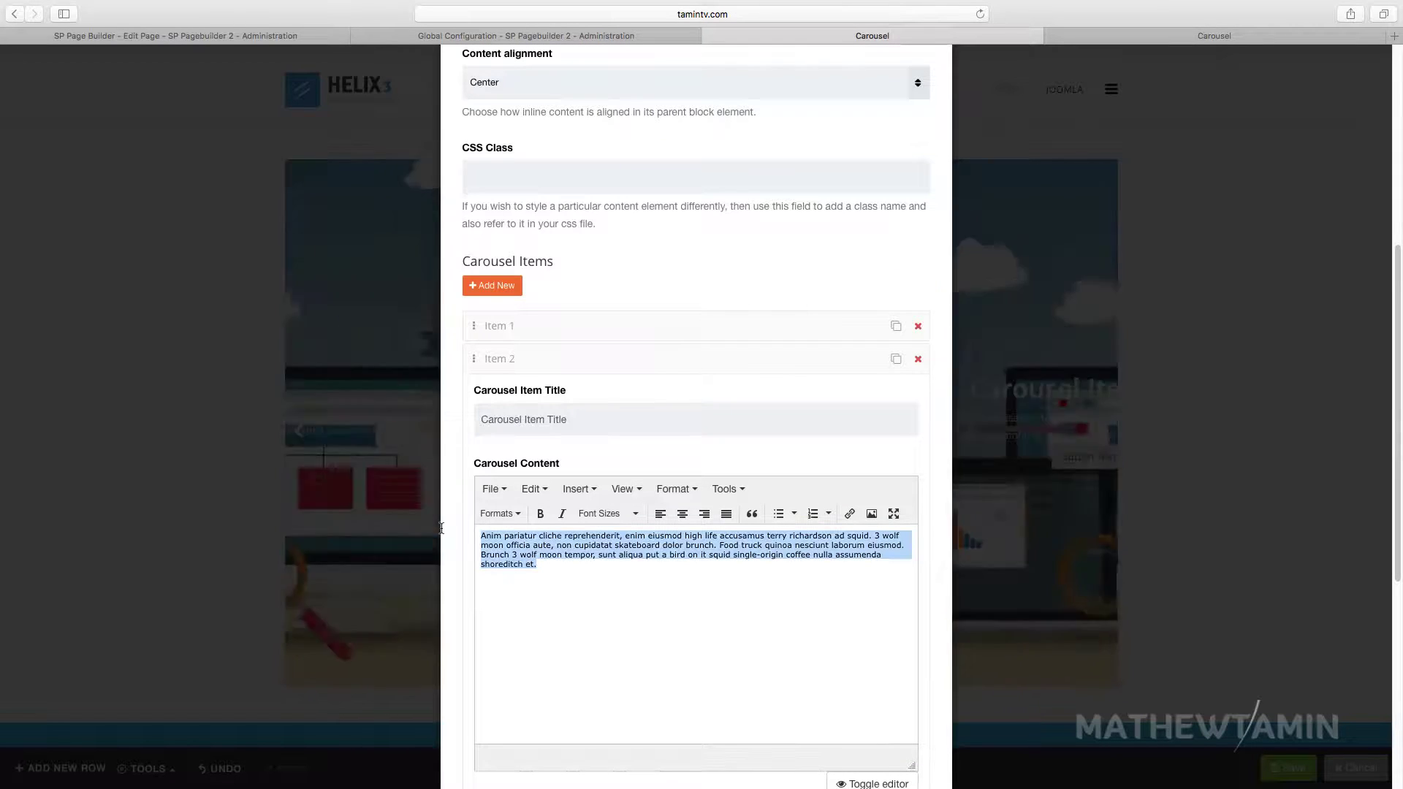
key(BackSpace)
click(569, 361)
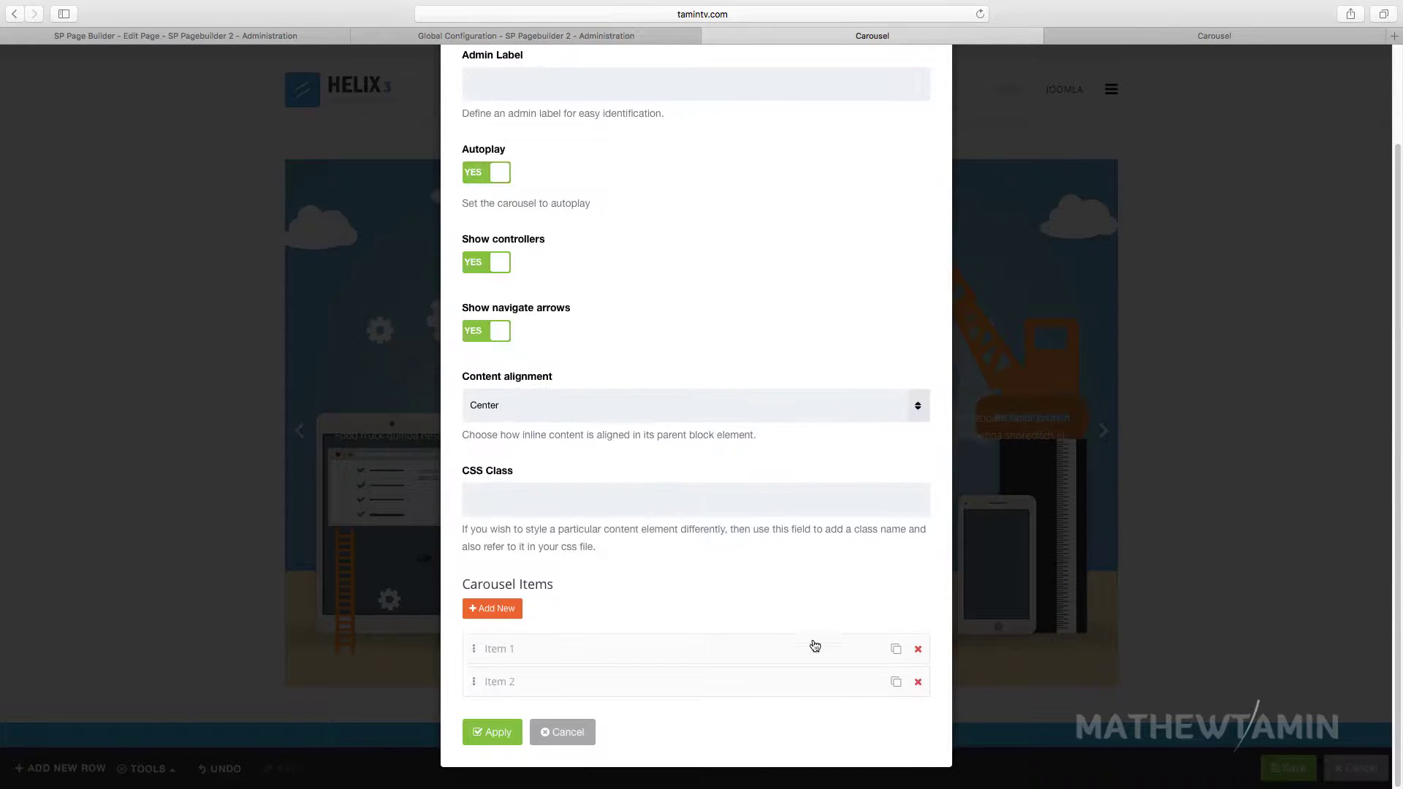
- Duplicate Item 2 twice for four slides in total and apply the changes
click(896, 683)
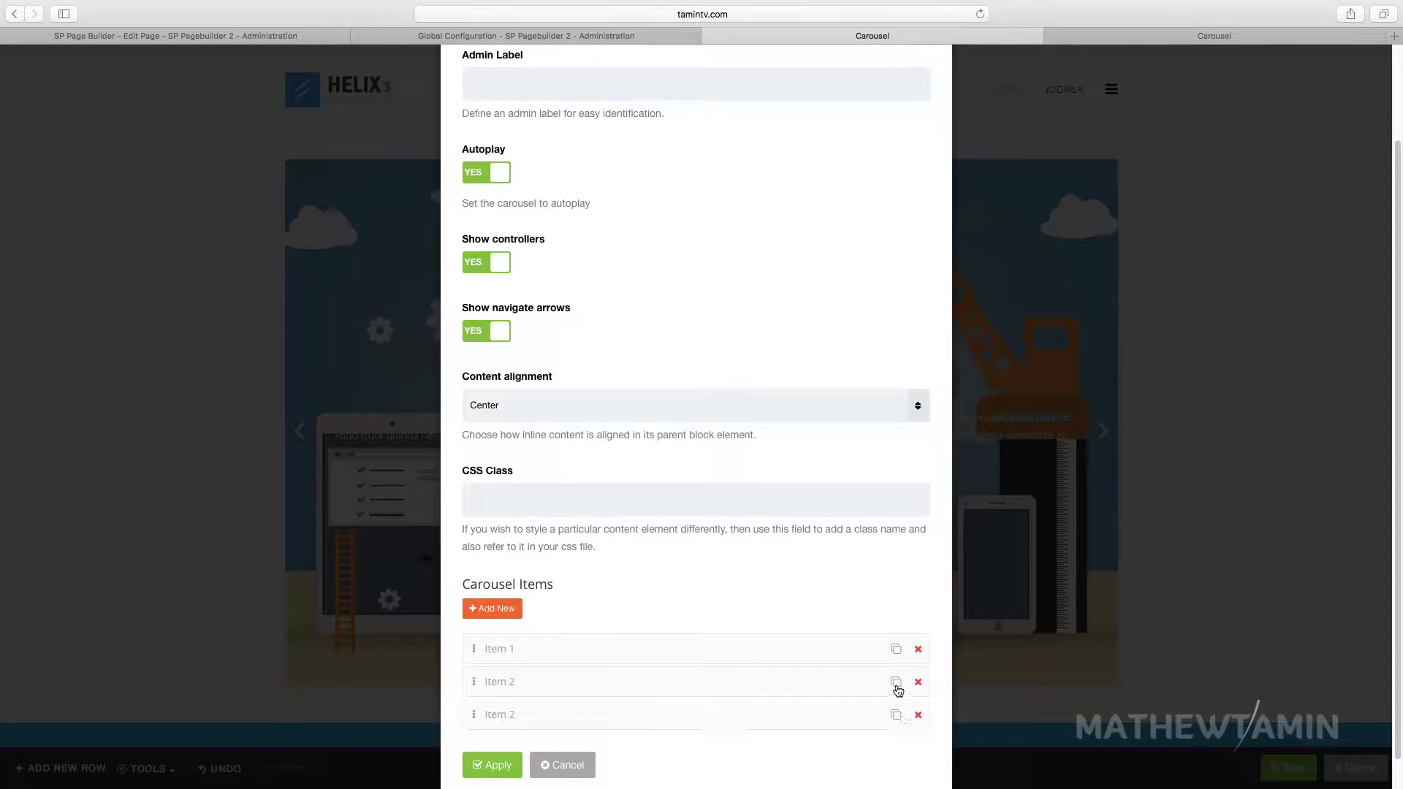
click(896, 683)
scroll(603, 538, down, 1)
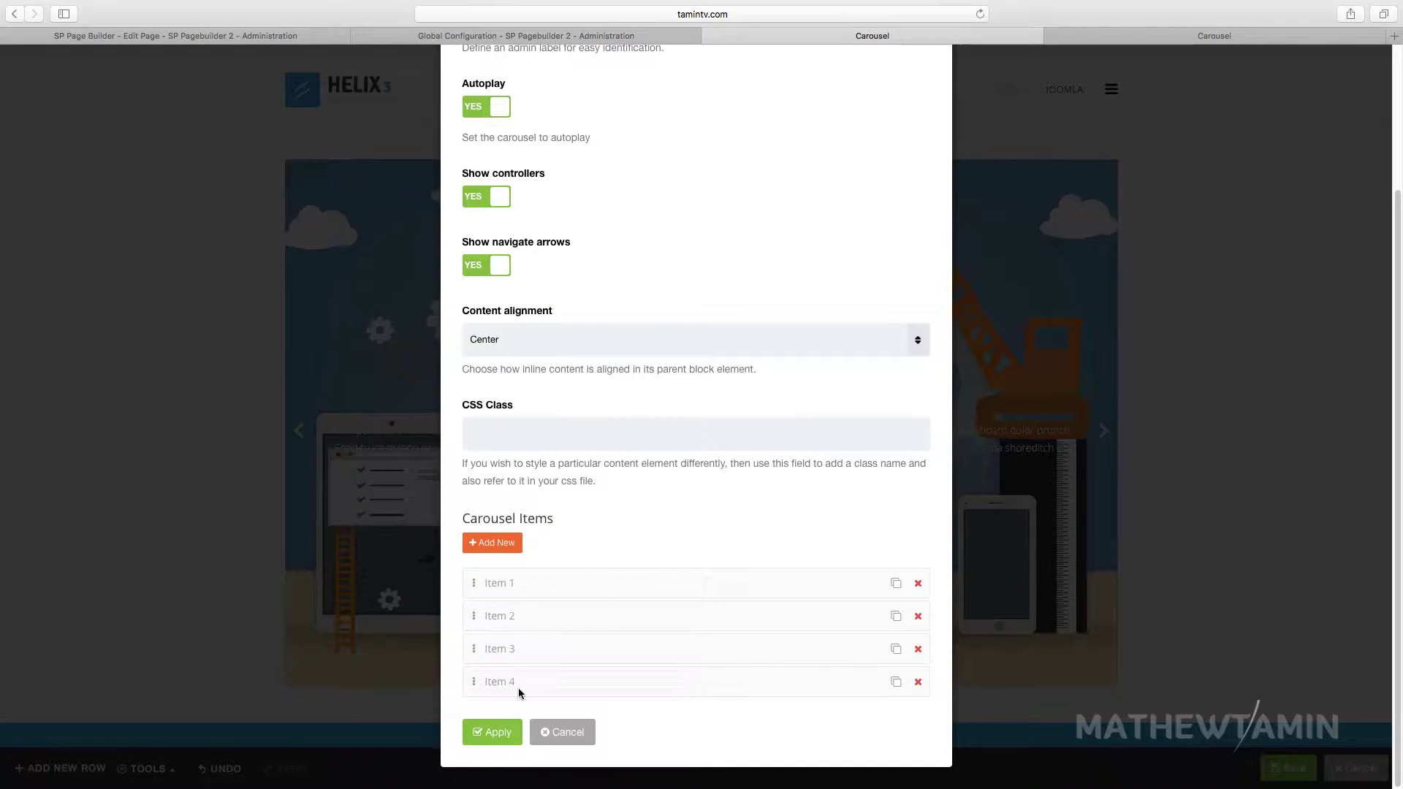
click(494, 732)
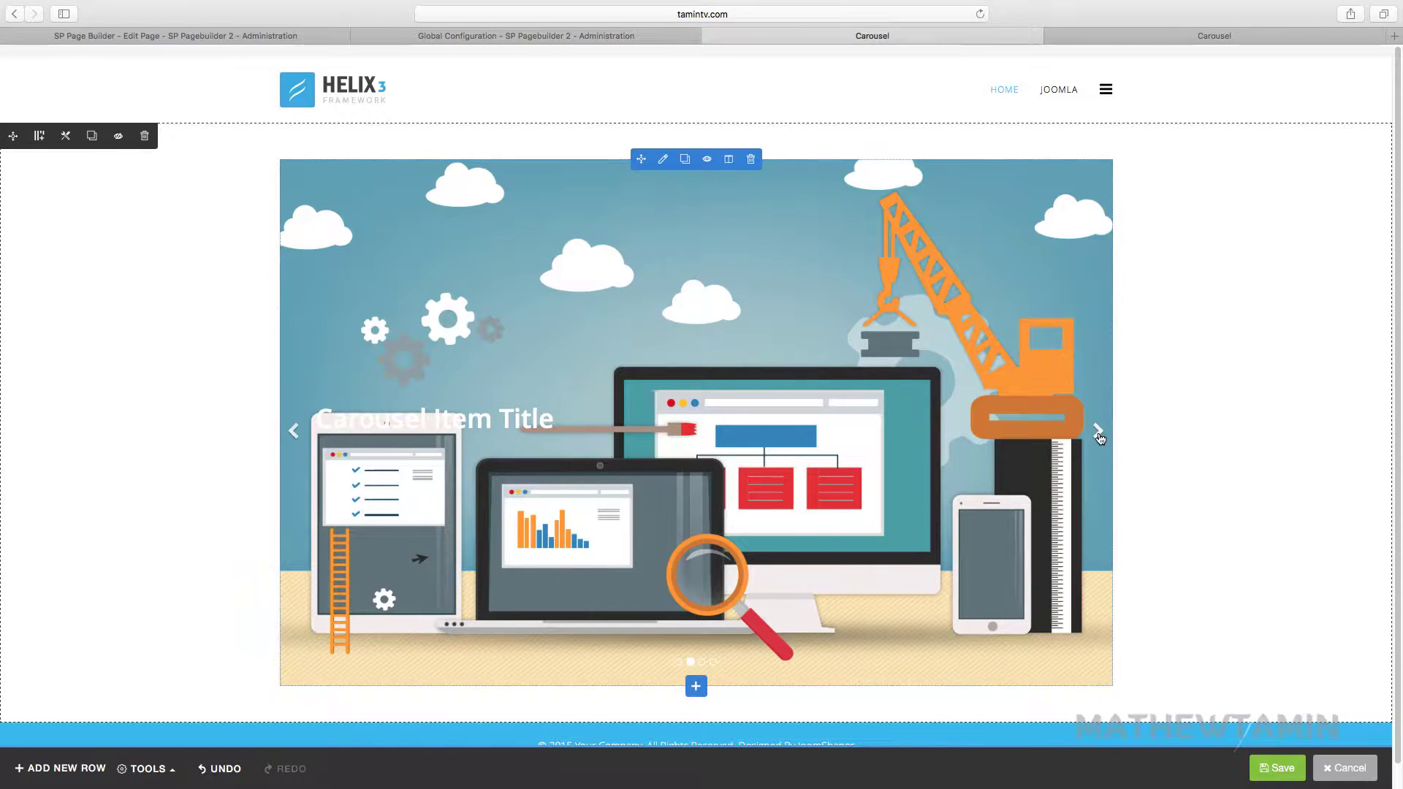
click(1100, 435)
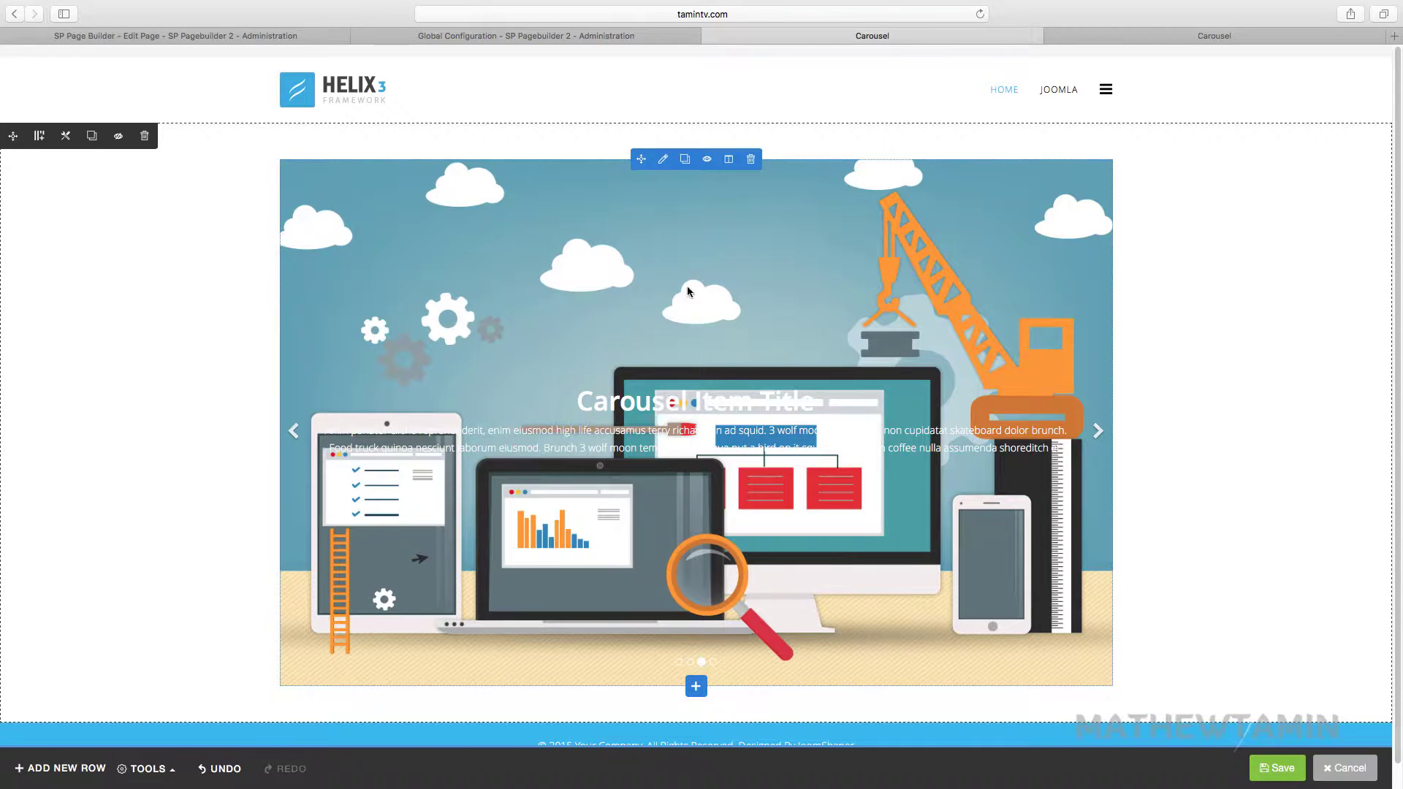
click(1096, 434)
click(1097, 437)
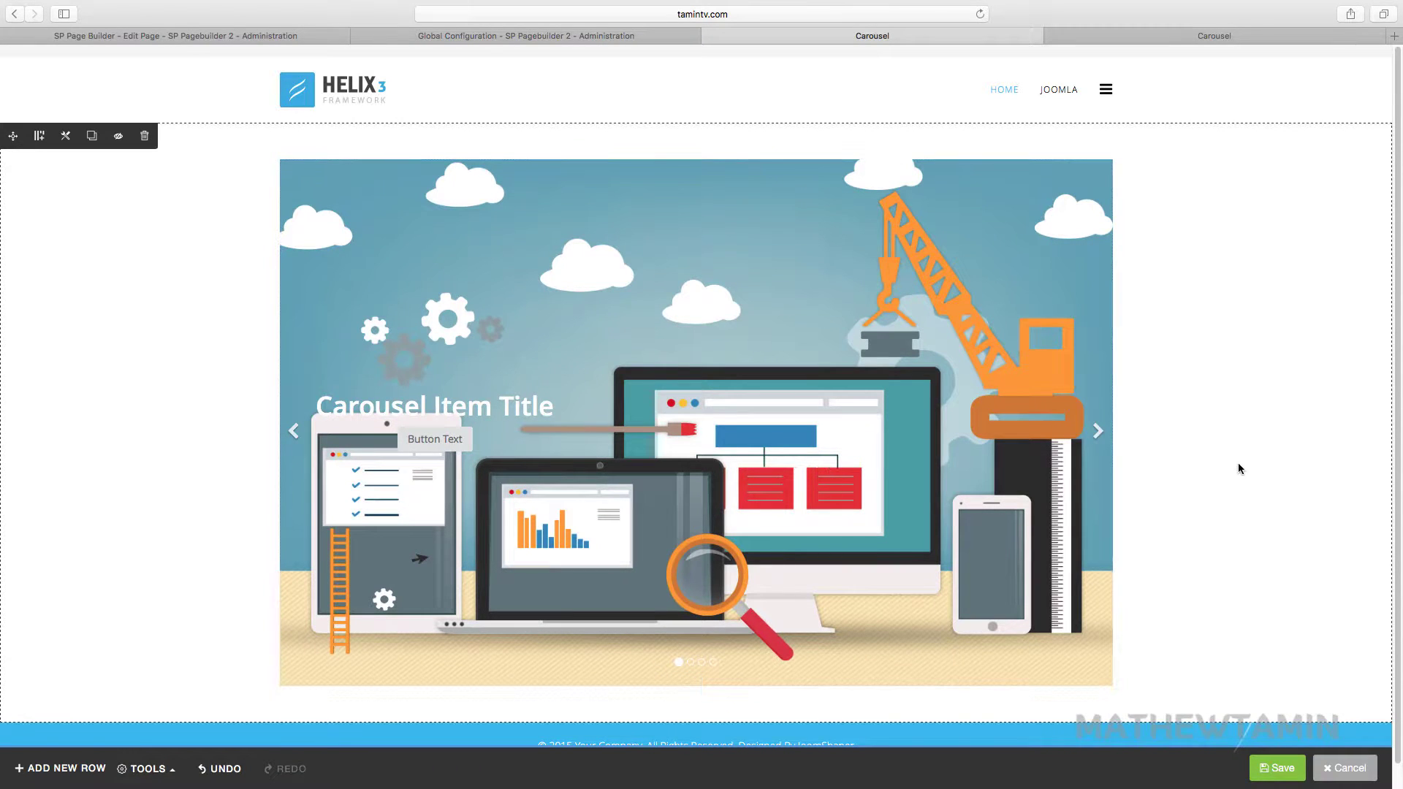
mouse_move(588, 427)
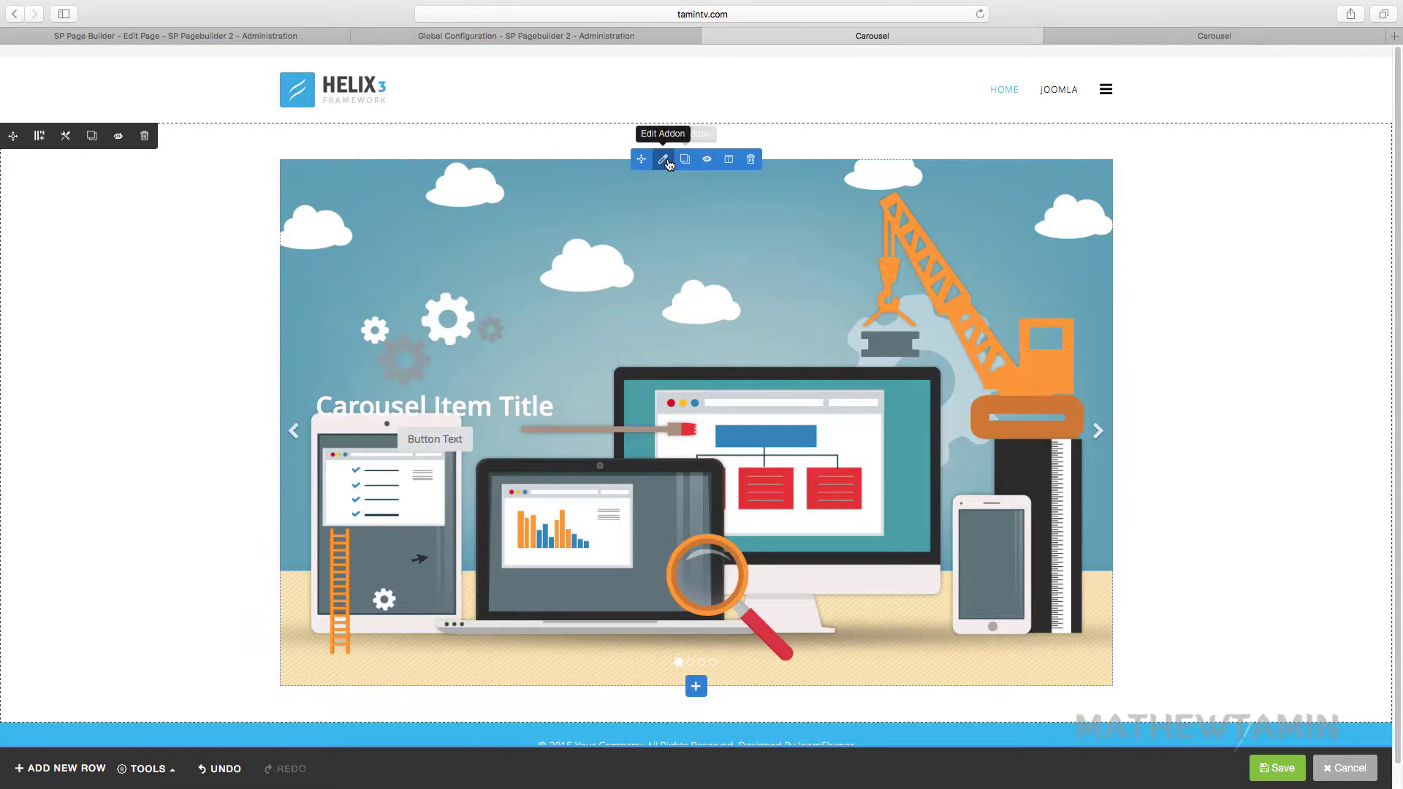
click(668, 164)
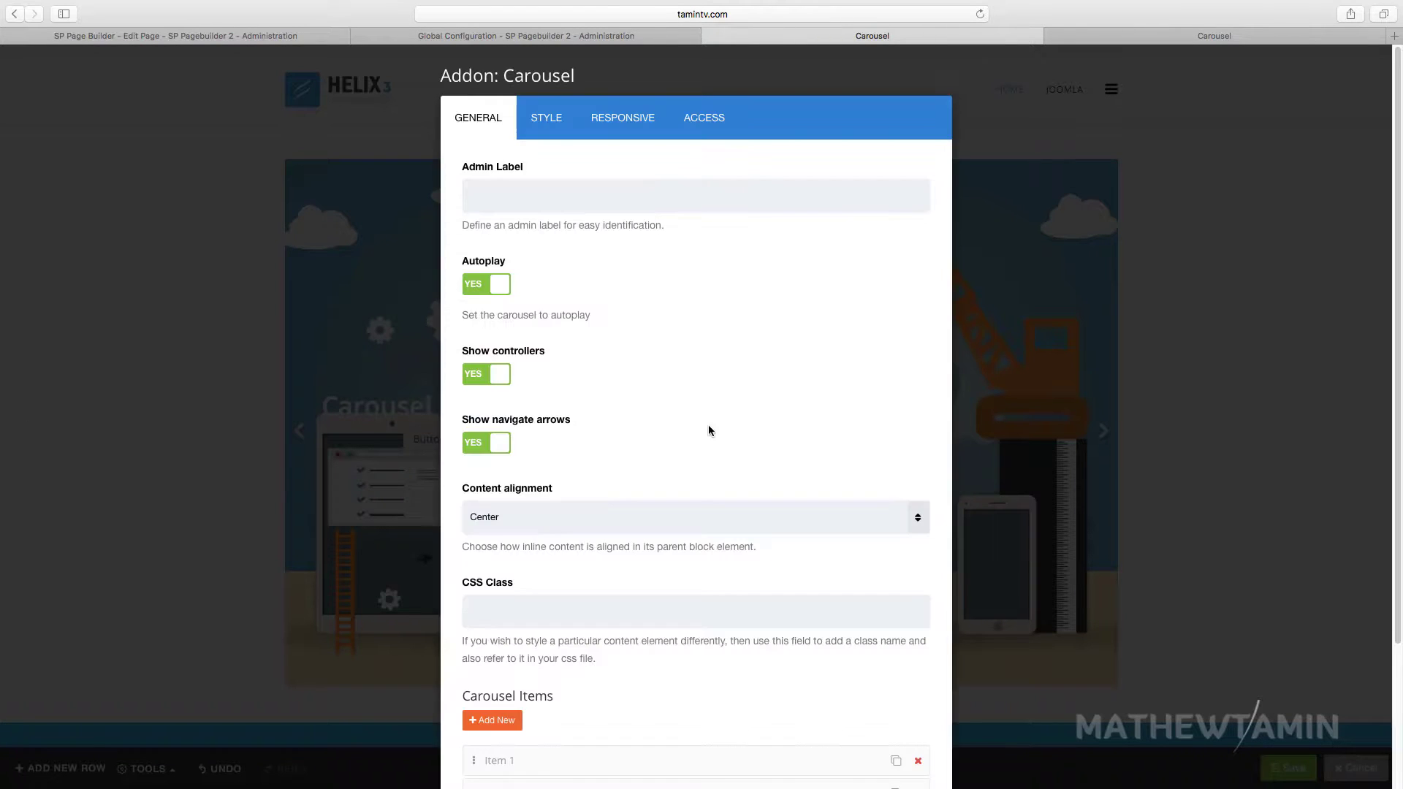
scroll(687, 433, down, 3)
click(1126, 483)
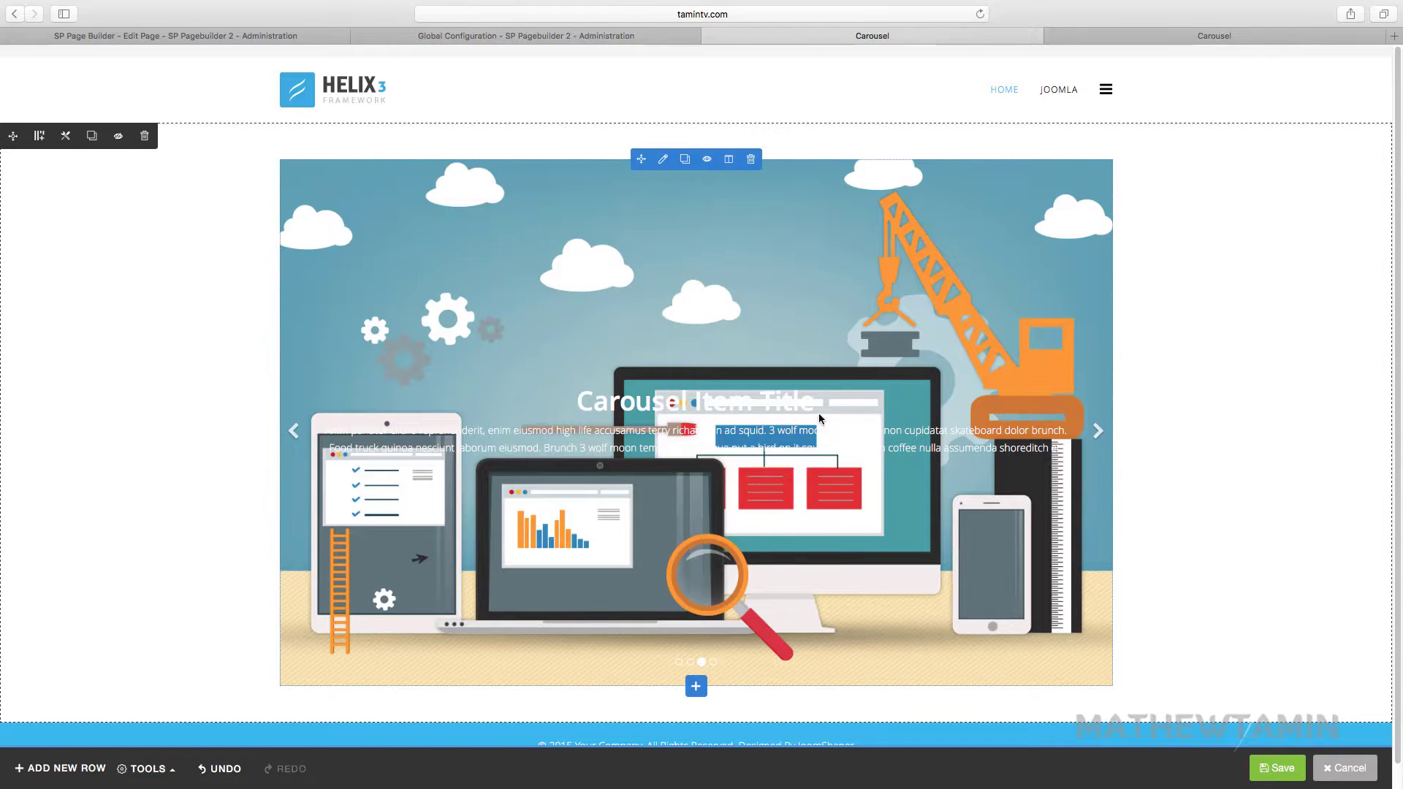